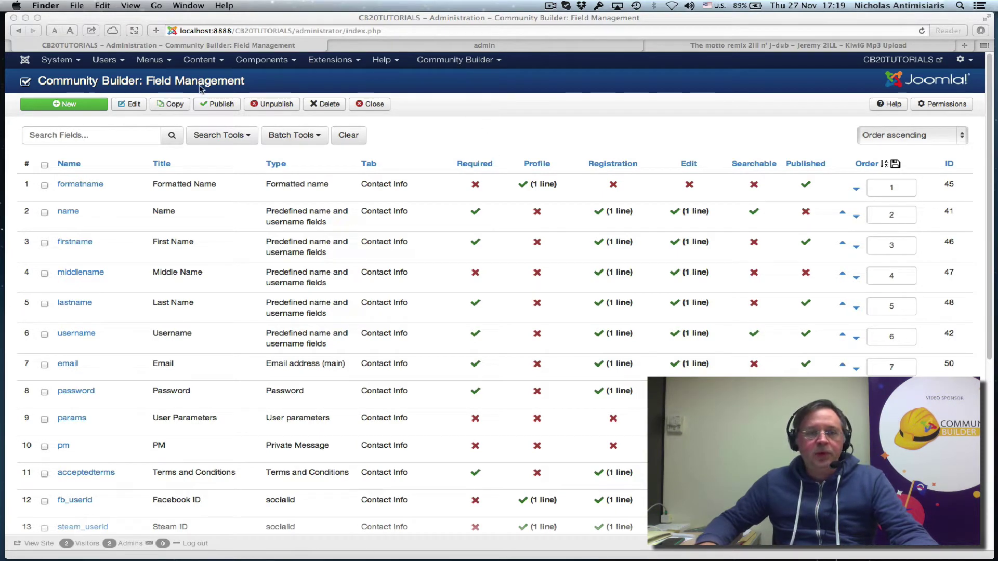
- Create a new profile field and pick Audio from the Global tab's Type list
{"action": "left_click", "coordinate": [83, 106]}
{"action": "left_click", "coordinate": [83, 107]}
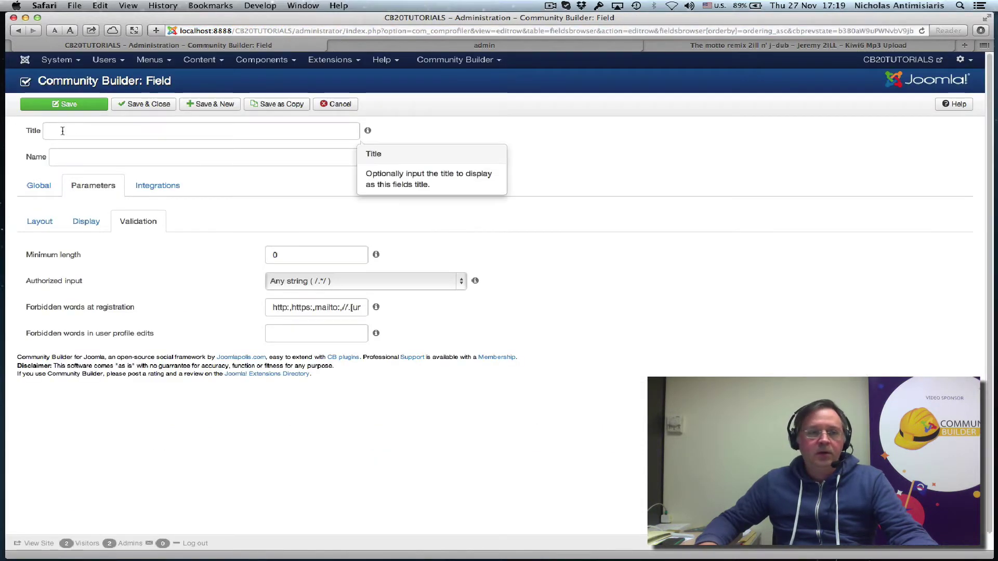
{"action": "left_click", "coordinate": [40, 185]}
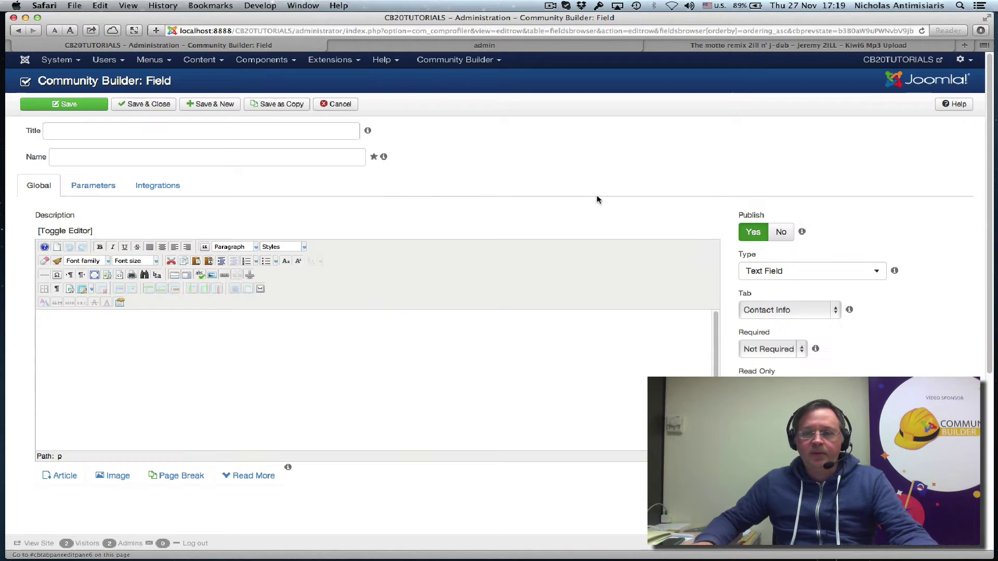
{"action": "left_click", "coordinate": [783, 271]}
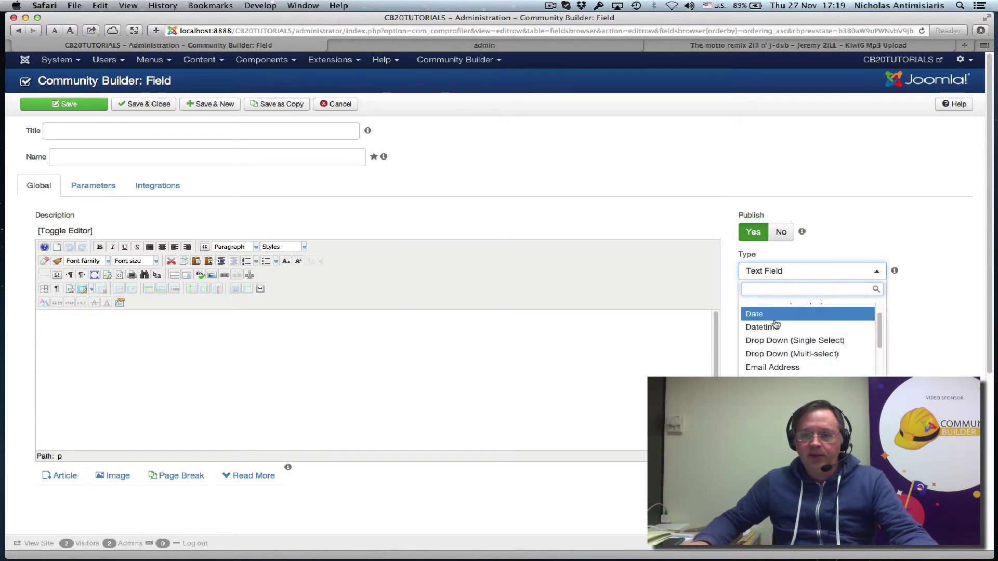
{"action": "scroll", "coordinate": [776, 324], "scroll_direction": "down", "scroll_amount": 5}
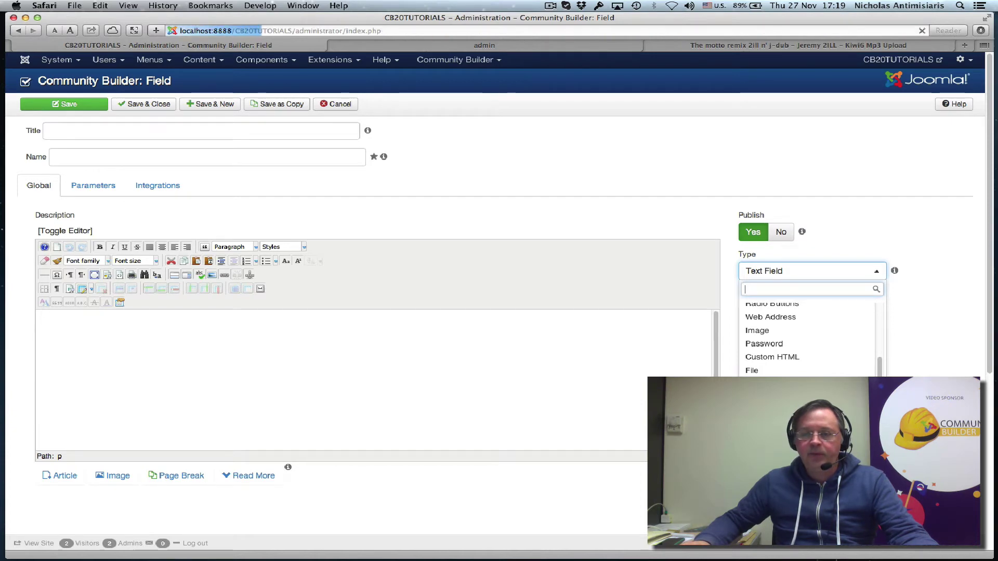
- Give the field the title 'Audio' and the name 'audio'
{"action": "left_click", "coordinate": [115, 132]}
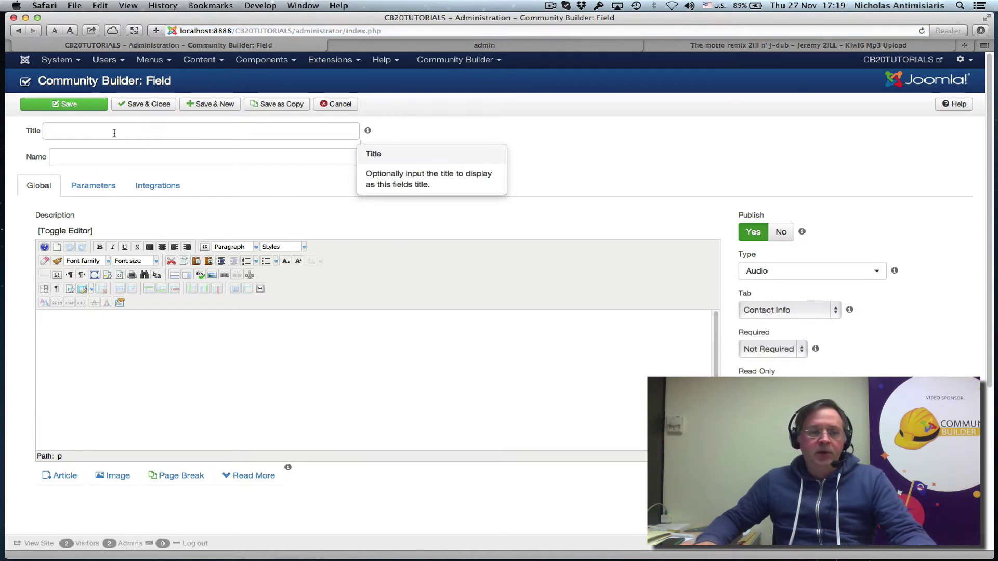
{"action": "type", "text": "Audio"}
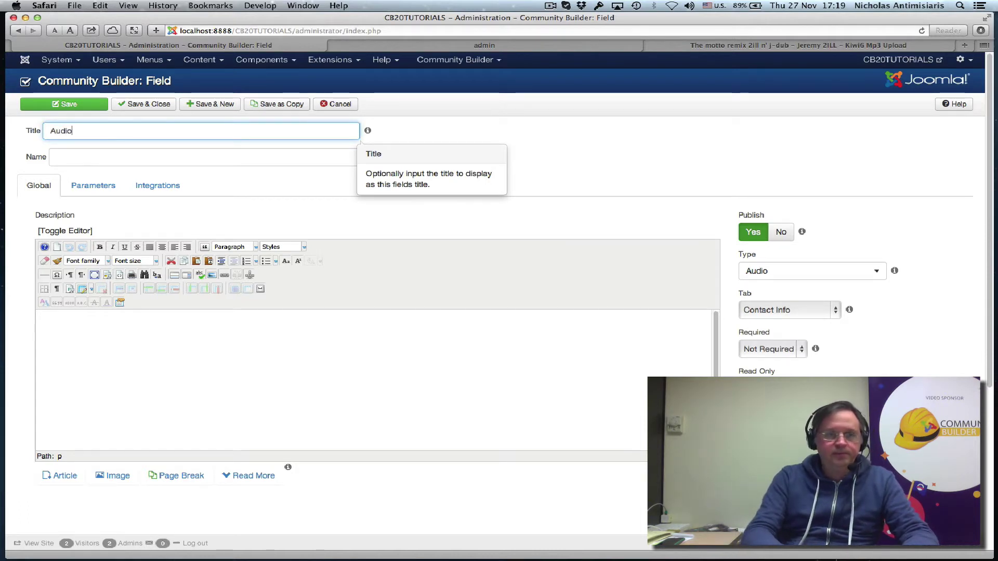
{"action": "key", "text": "Tab"}
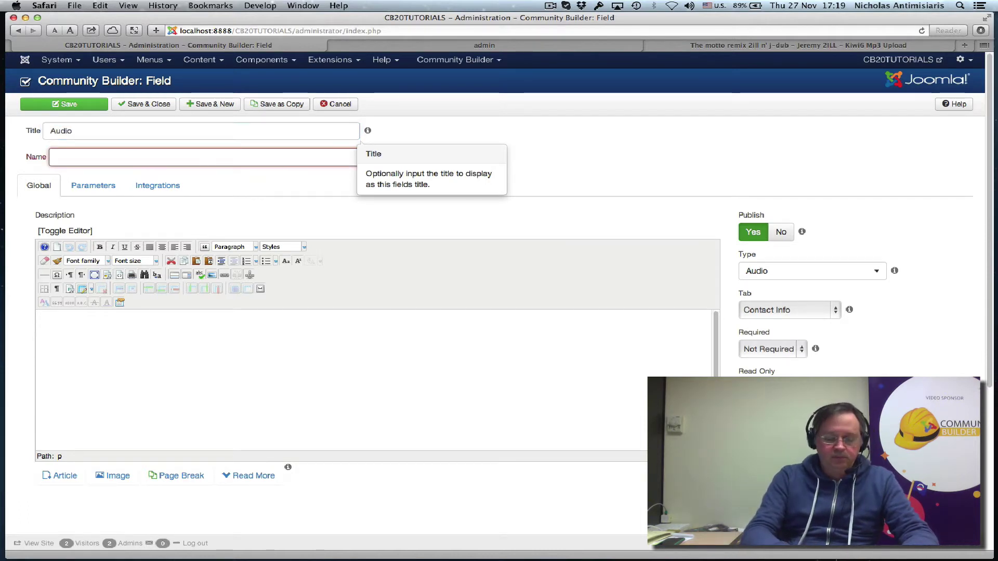
{"action": "type", "text": "audio"}
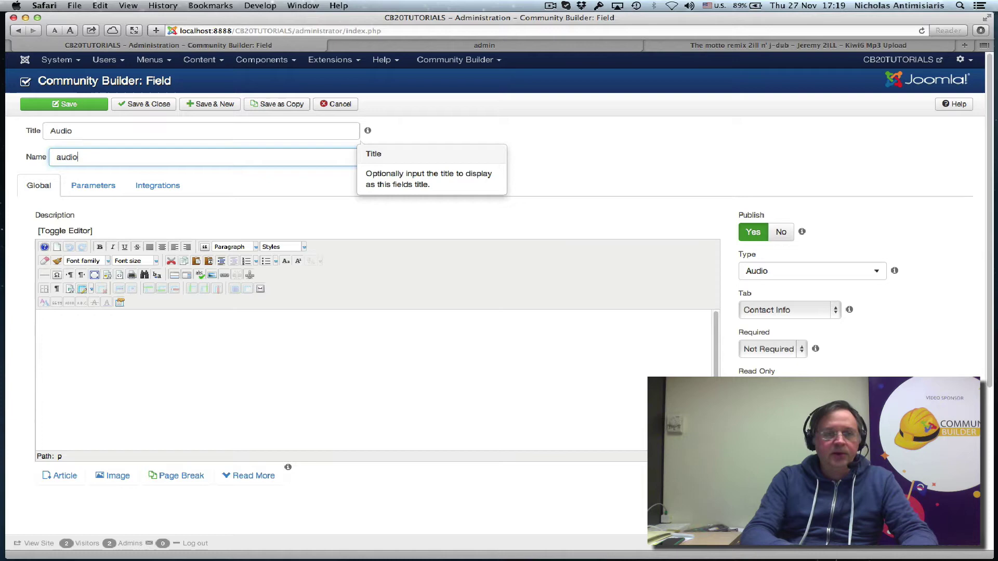
{"action": "key", "text": "Tab"}
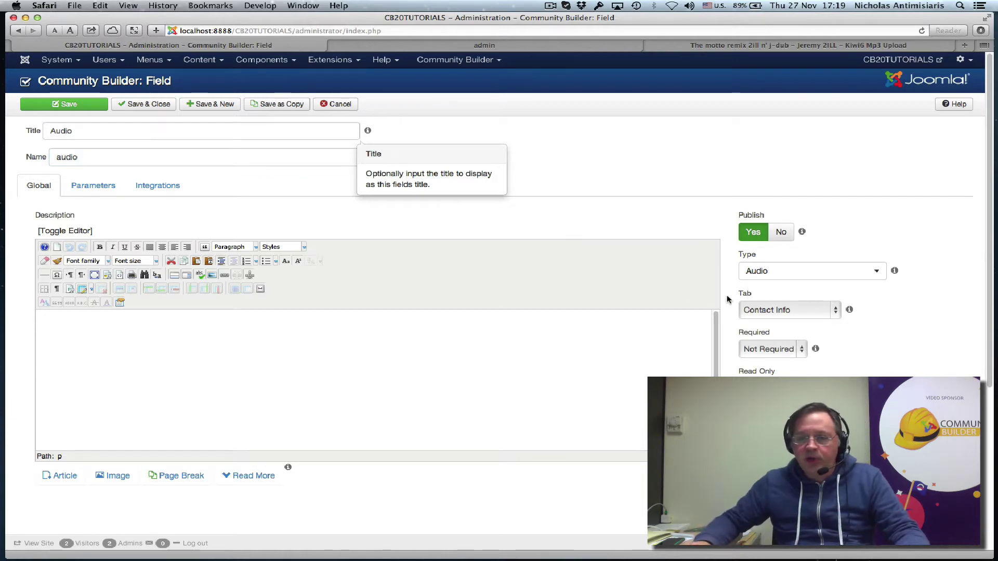
- Assign the field to the Additional Info profile tab
{"action": "left_click", "coordinate": [755, 310]}
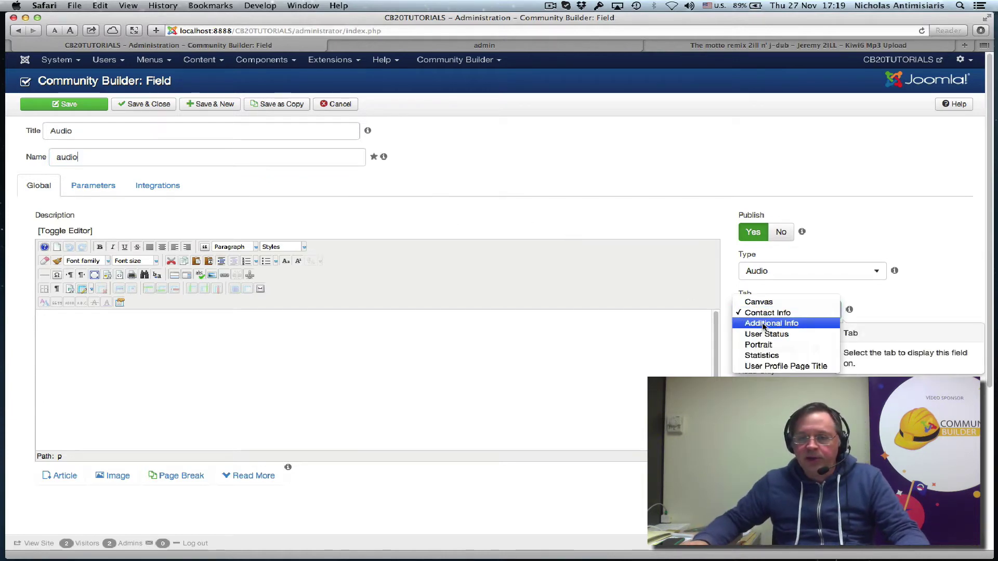
{"action": "left_click", "coordinate": [760, 323]}
{"action": "scroll", "coordinate": [494, 312], "scroll_direction": "down", "scroll_amount": 2}
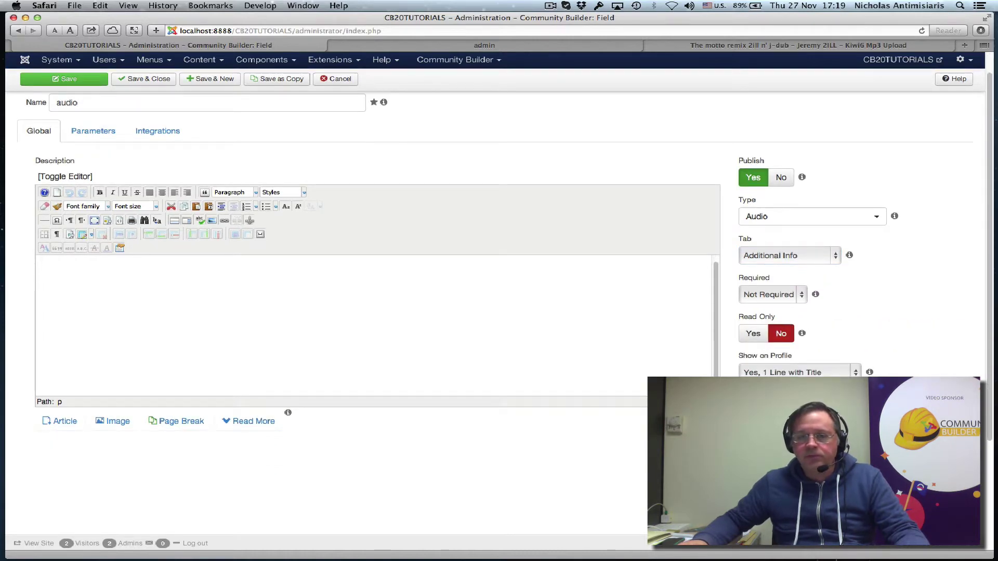
{"action": "scroll", "coordinate": [550, 427], "scroll_direction": "down", "scroll_amount": 3}
{"action": "scroll", "coordinate": [550, 426], "scroll_direction": "up", "scroll_amount": 5}
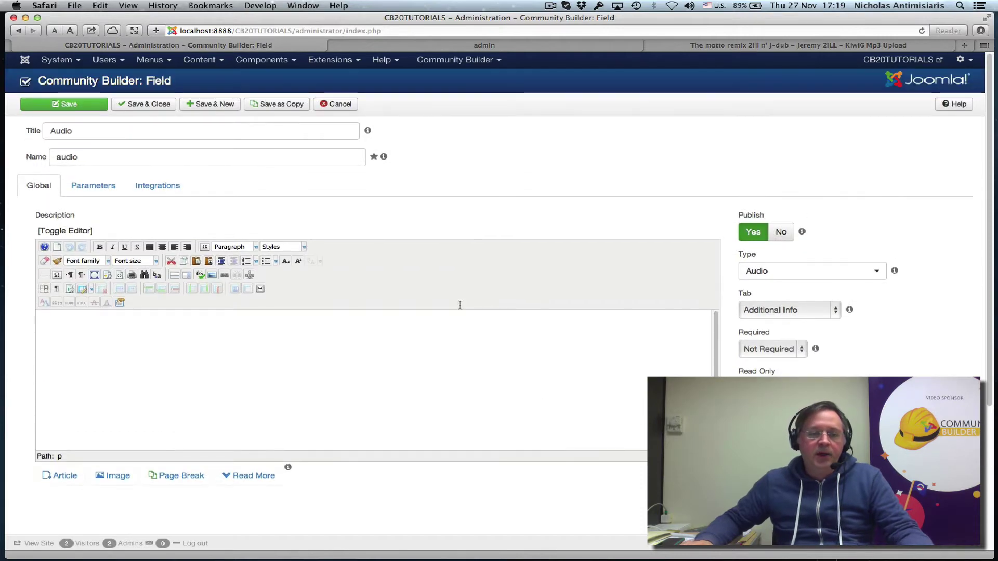
- Save the field as cb_audio and review its Layout, Display and Uploads parameters (1024 max size)
{"action": "left_click", "coordinate": [53, 105]}
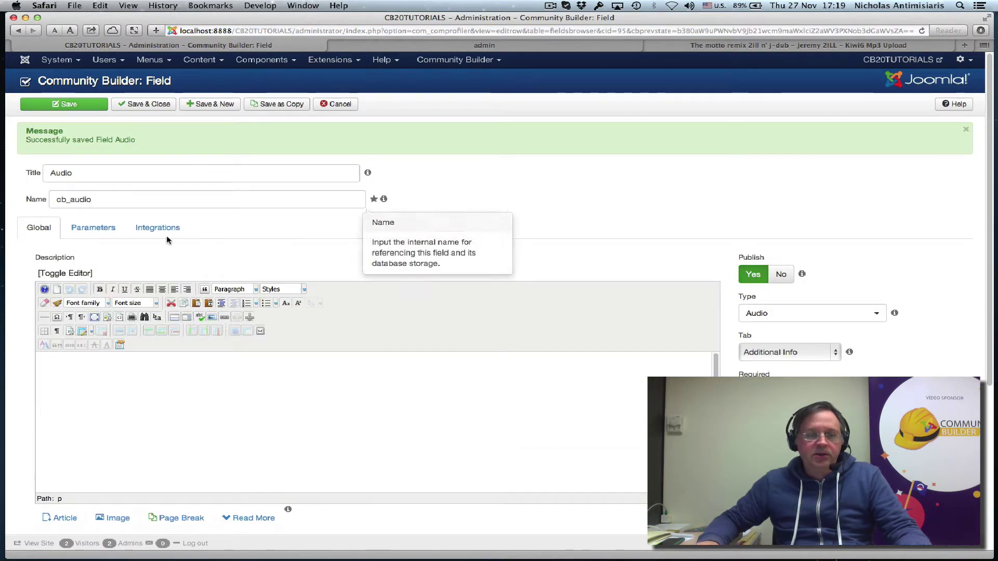
{"action": "left_click", "coordinate": [97, 229]}
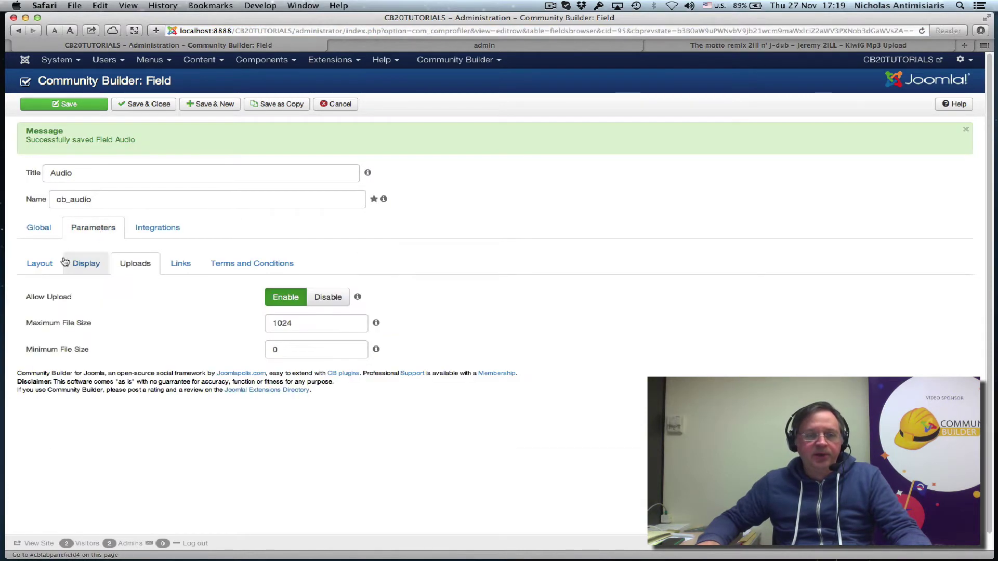
{"action": "left_click", "coordinate": [41, 264]}
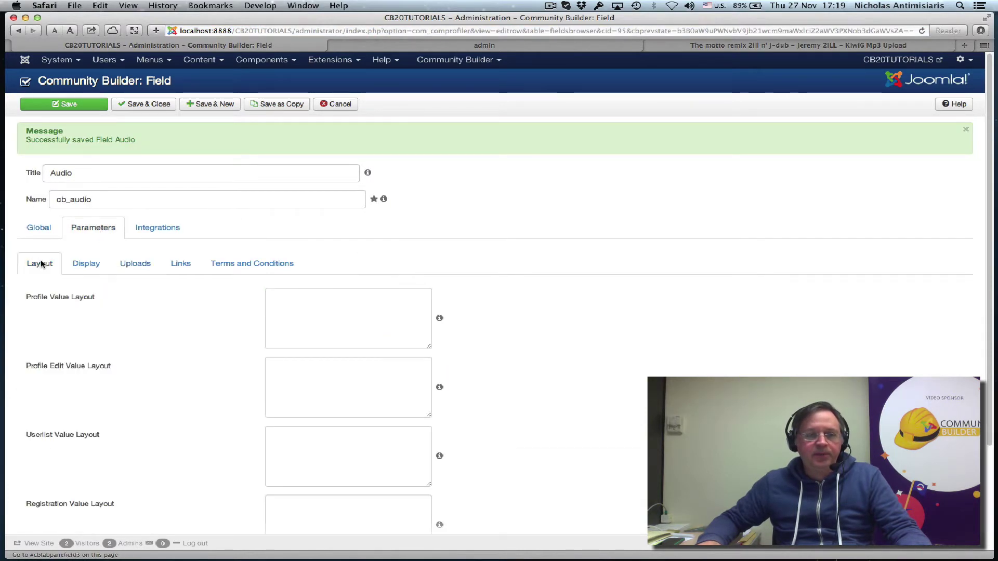
{"action": "left_click", "coordinate": [91, 266]}
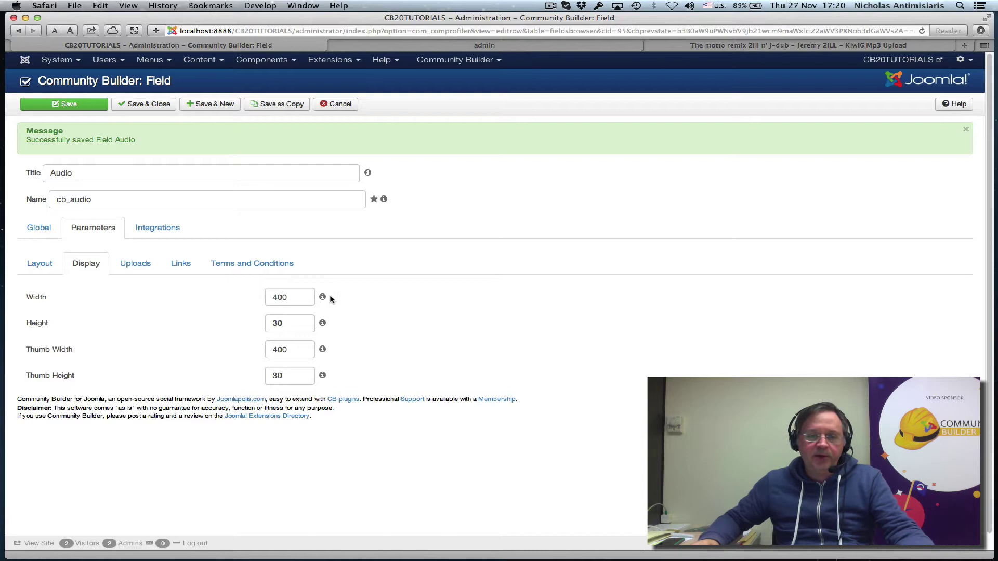
{"action": "mouse_move", "coordinate": [324, 298]}
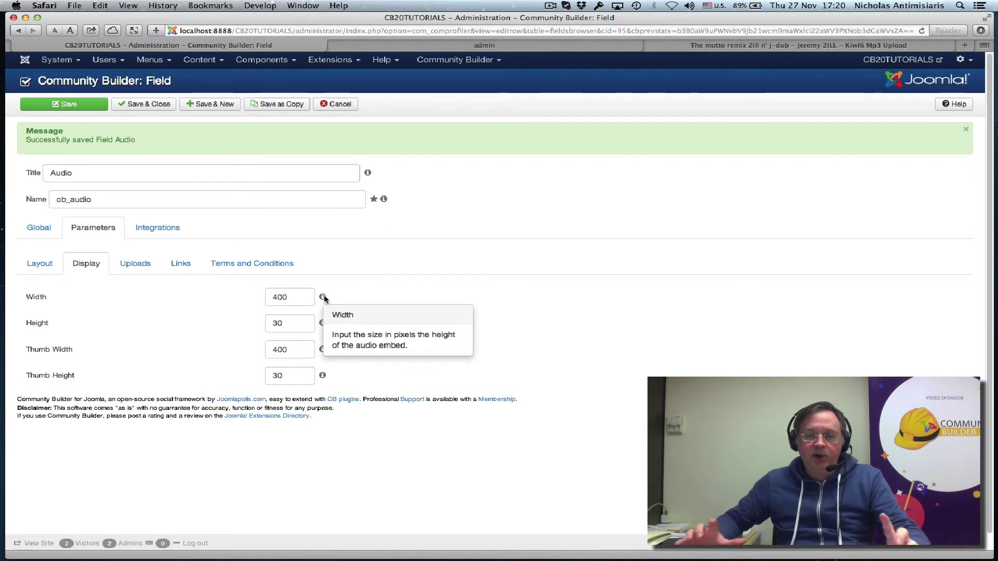
{"action": "left_click", "coordinate": [123, 266]}
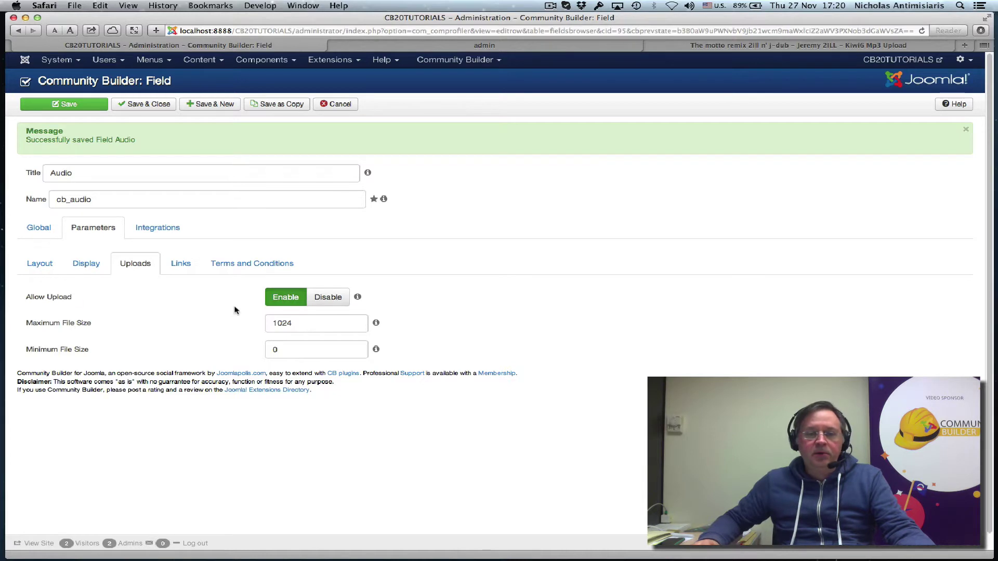
{"action": "left_click", "coordinate": [320, 300]}
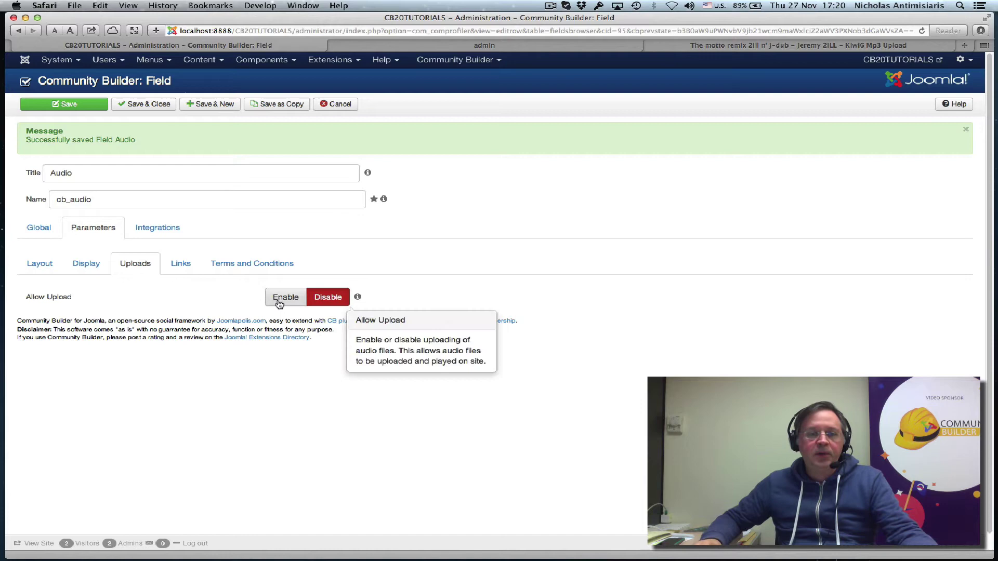
{"action": "left_click", "coordinate": [281, 301]}
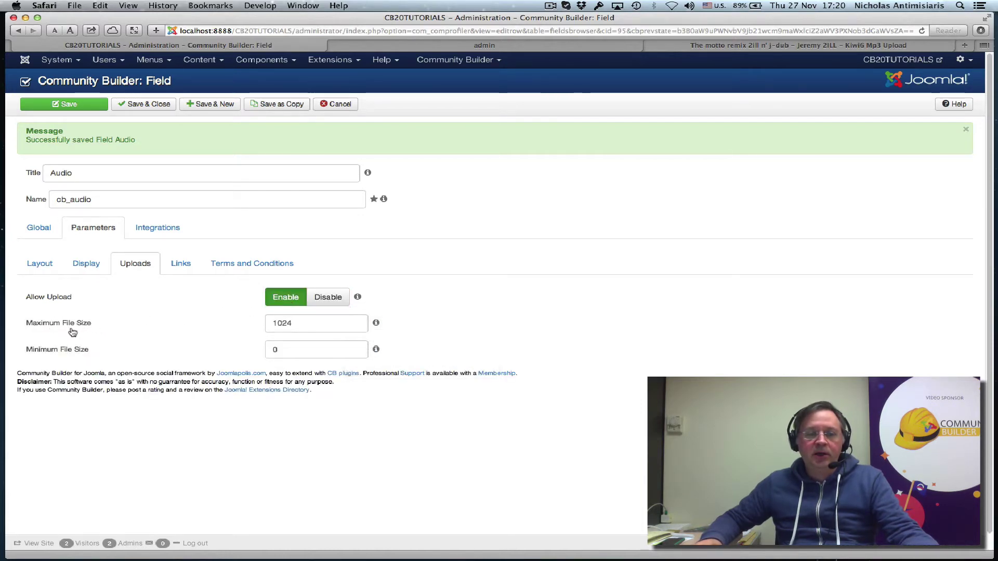
{"action": "double_click", "coordinate": [283, 323]}
{"action": "left_click", "coordinate": [296, 324]}
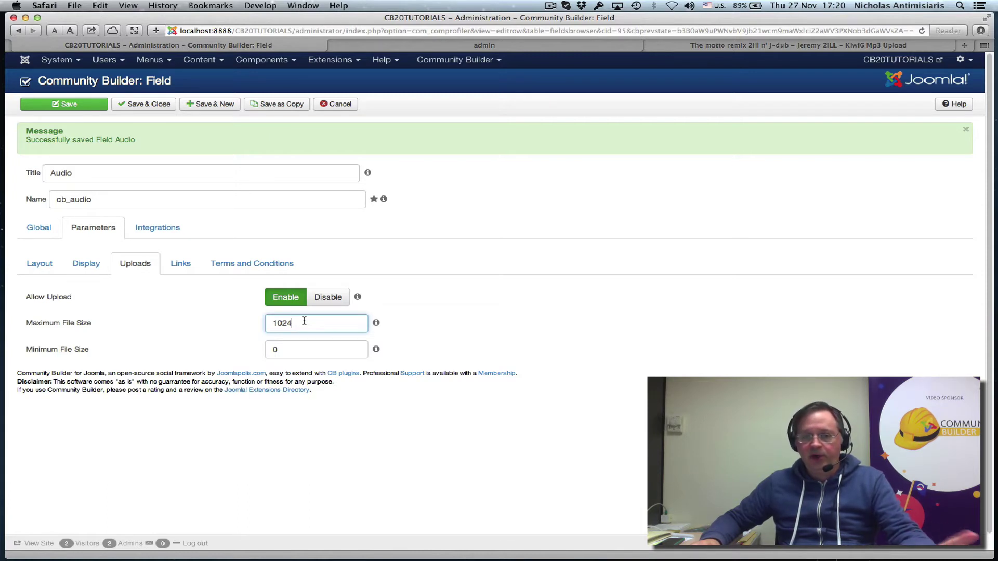
{"action": "mouse_move", "coordinate": [275, 324]}
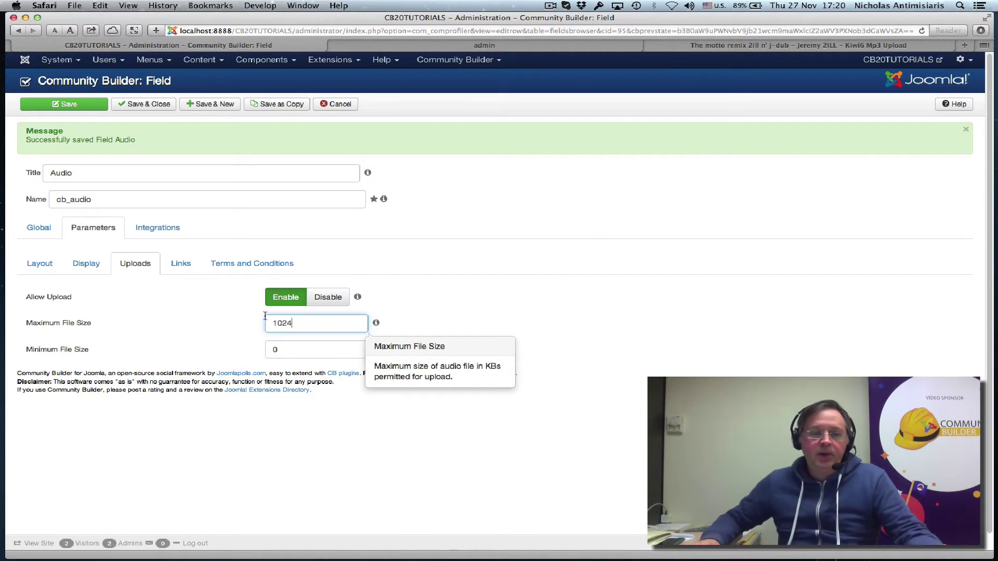
- Review the Audio field's Links and Terms and Conditions parameters, leaving terms disabled
{"action": "left_click", "coordinate": [183, 265]}
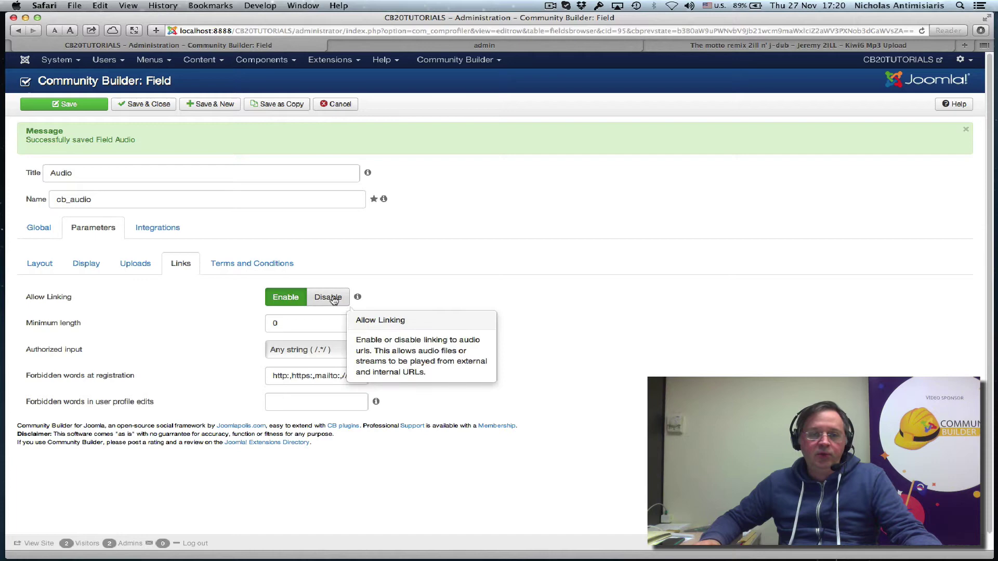
{"action": "mouse_move", "coordinate": [279, 303]}
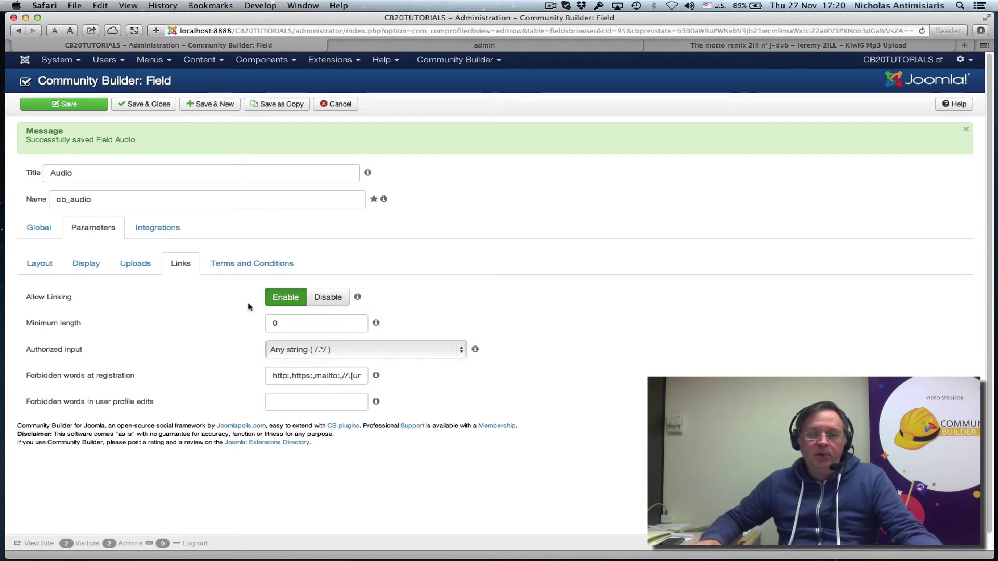
{"action": "left_click", "coordinate": [229, 270]}
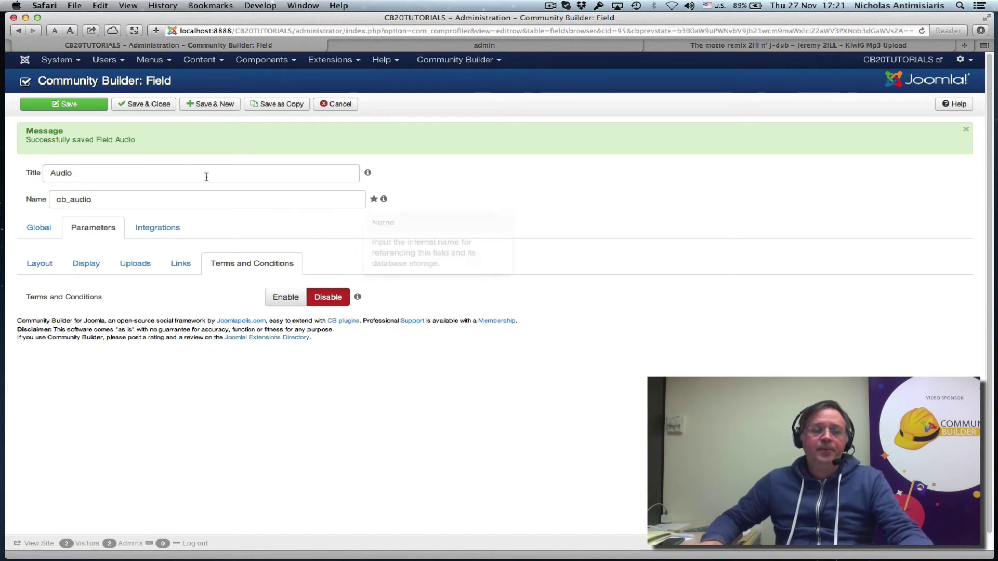
- Check the CB Conditional and CB Privacy integration settings, then save and close the Audio field
{"action": "left_click", "coordinate": [155, 230]}
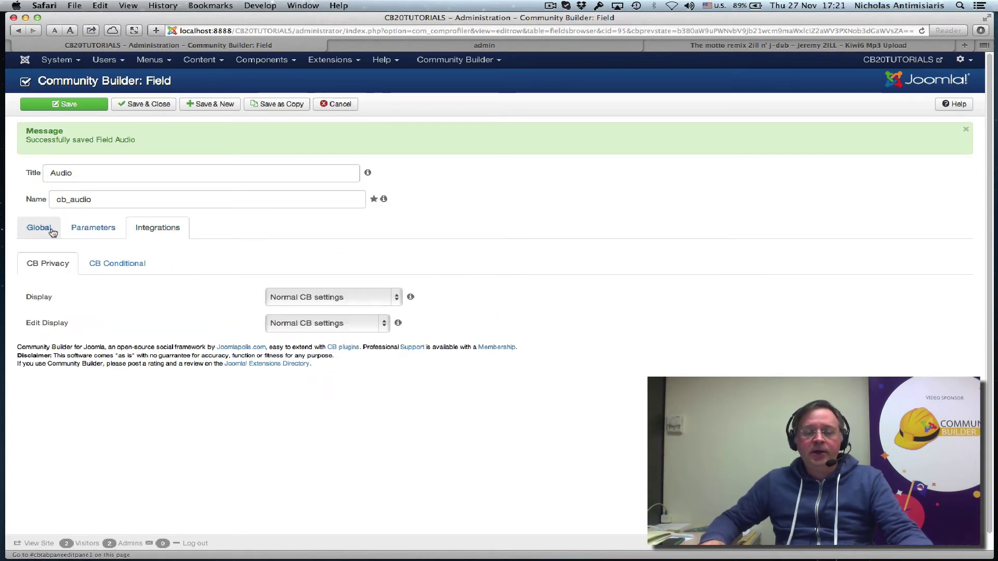
{"action": "left_click", "coordinate": [52, 232]}
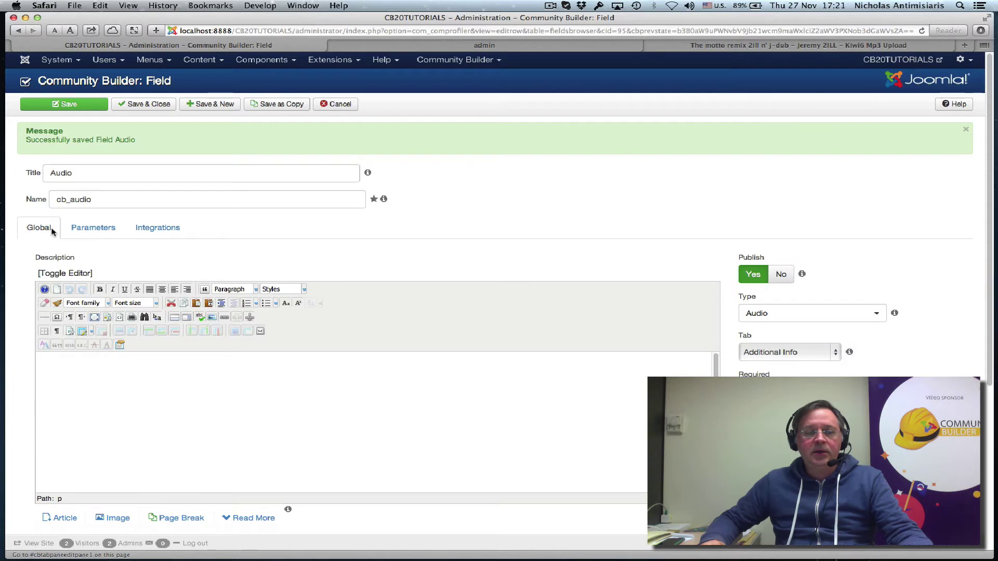
{"action": "left_click", "coordinate": [163, 229]}
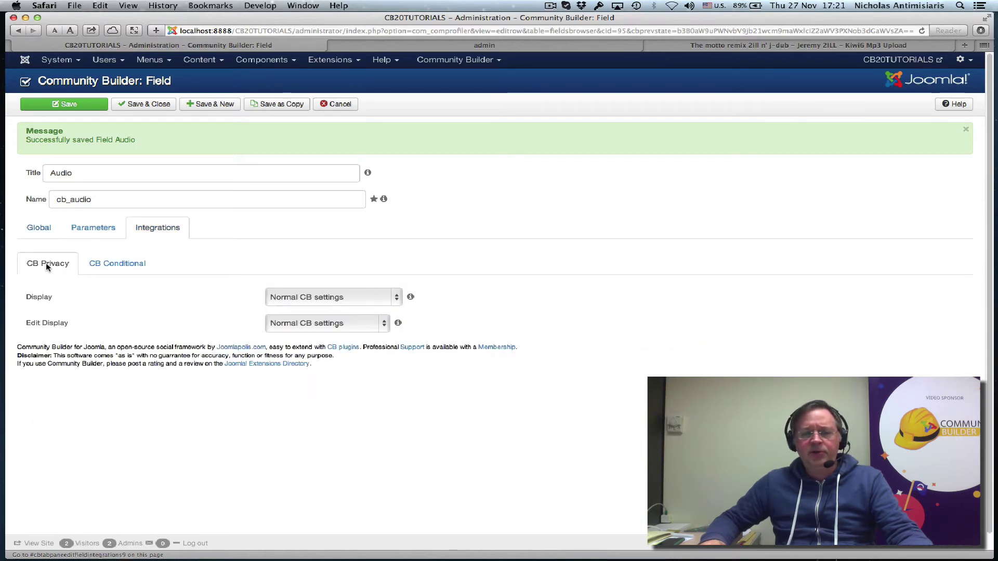
{"action": "left_click", "coordinate": [106, 265]}
{"action": "left_click", "coordinate": [57, 264]}
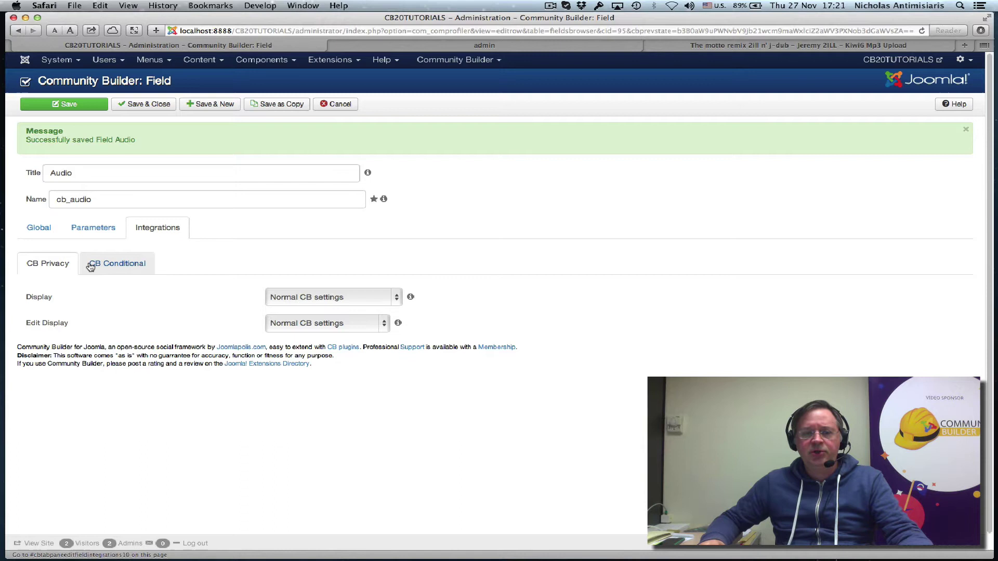
{"action": "left_click", "coordinate": [34, 229]}
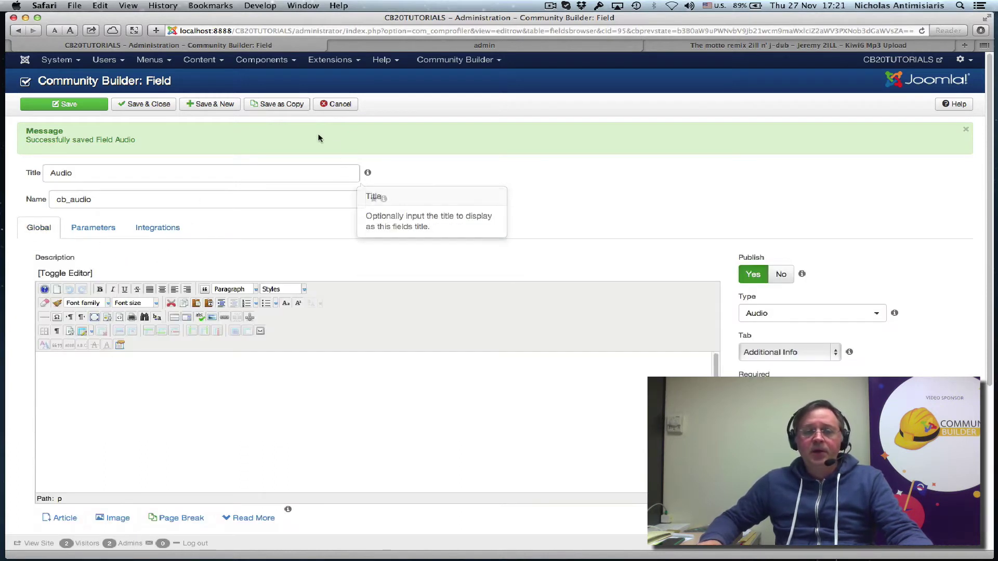
{"action": "left_click", "coordinate": [161, 106]}
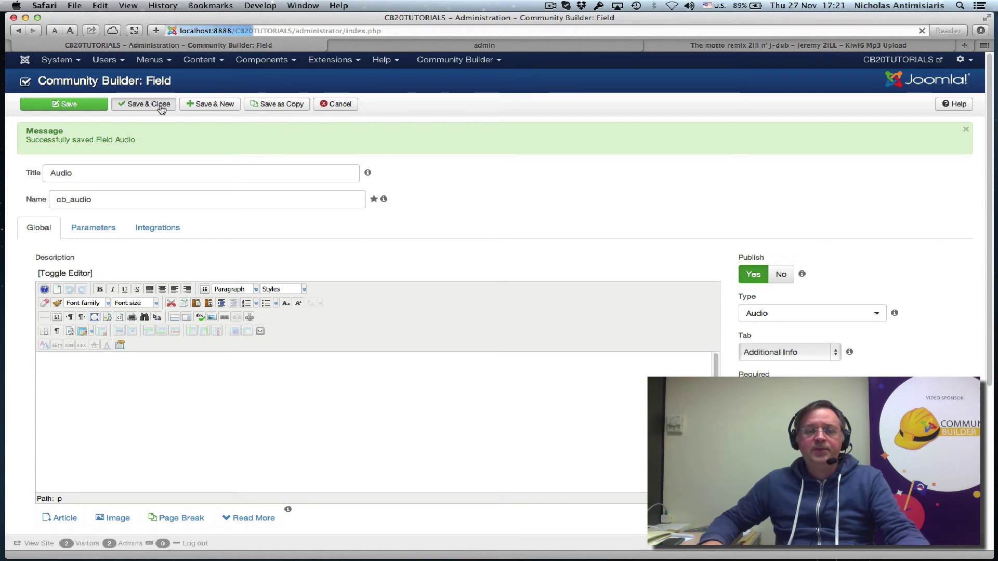
- In the front-end Update Your Profile form, set Additional Info's Audio field to 'Upload audio file'
{"action": "left_click", "coordinate": [395, 46]}
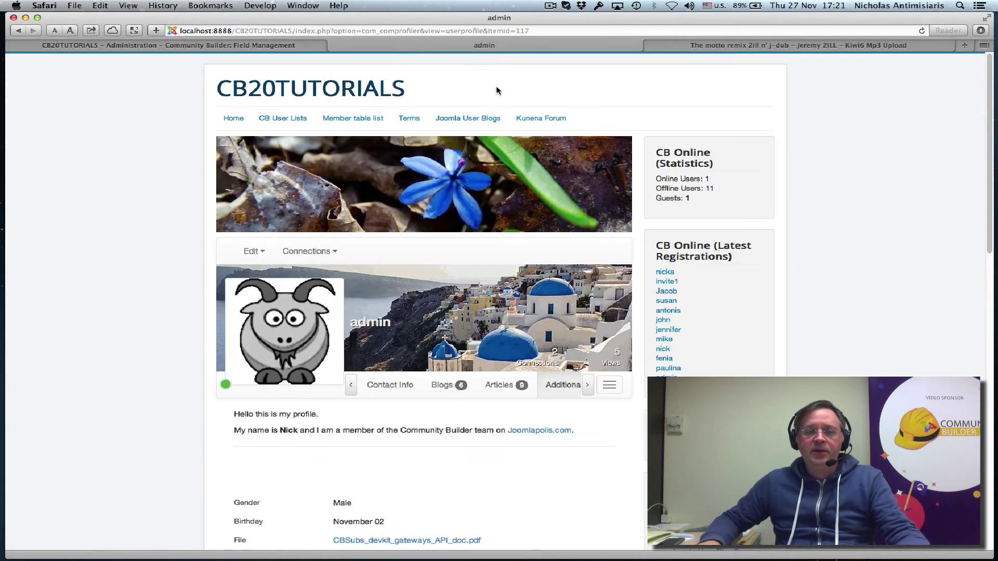
{"action": "left_click", "coordinate": [252, 253]}
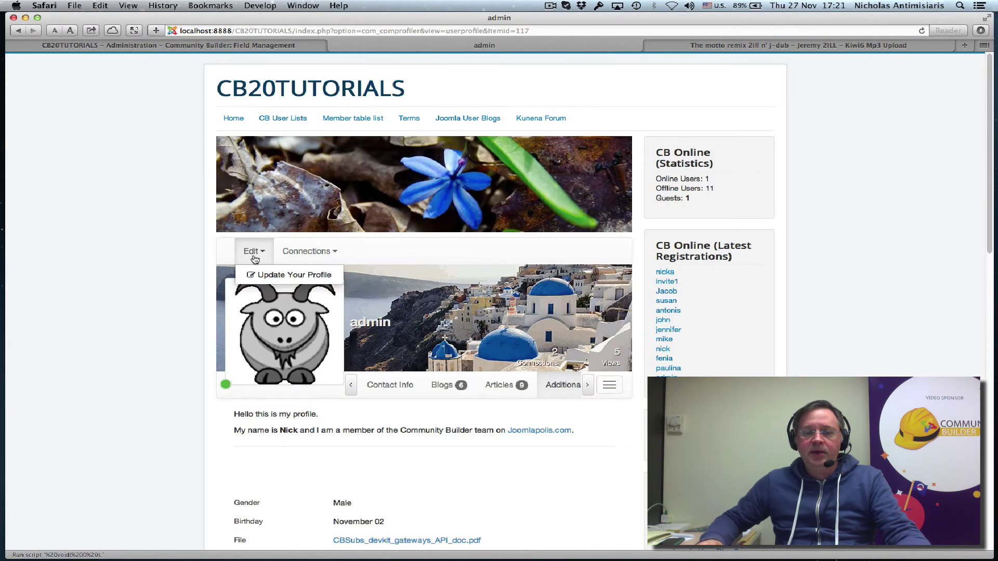
{"action": "left_click", "coordinate": [263, 275]}
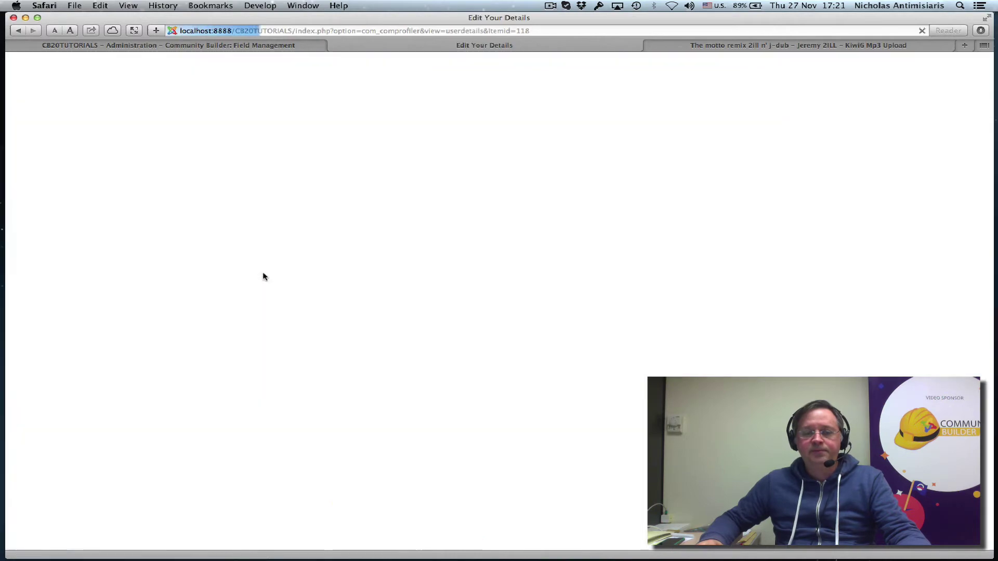
{"action": "scroll", "coordinate": [234, 304], "scroll_direction": "down", "scroll_amount": 1}
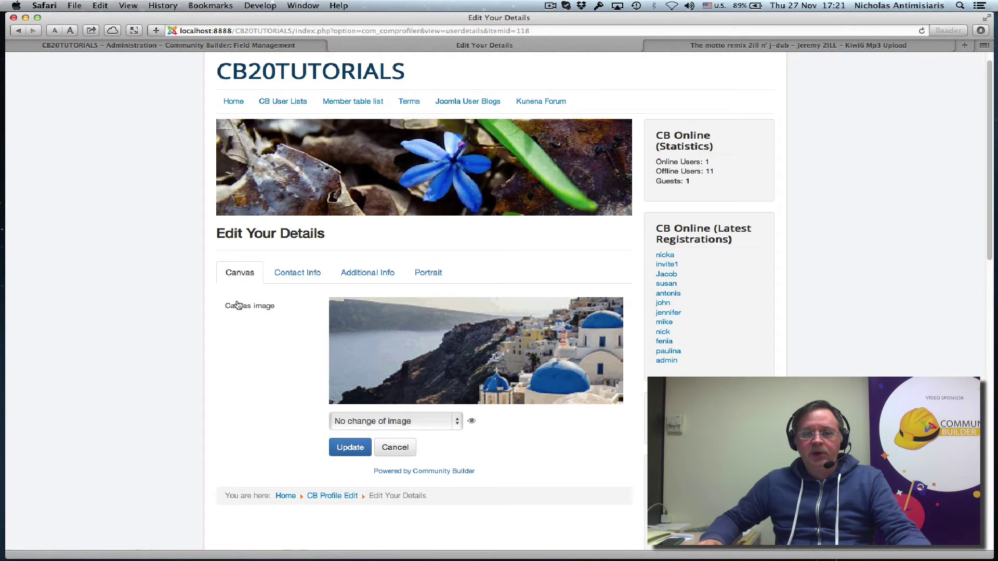
{"action": "left_click", "coordinate": [358, 274]}
{"action": "scroll", "coordinate": [329, 341], "scroll_direction": "down", "scroll_amount": 10}
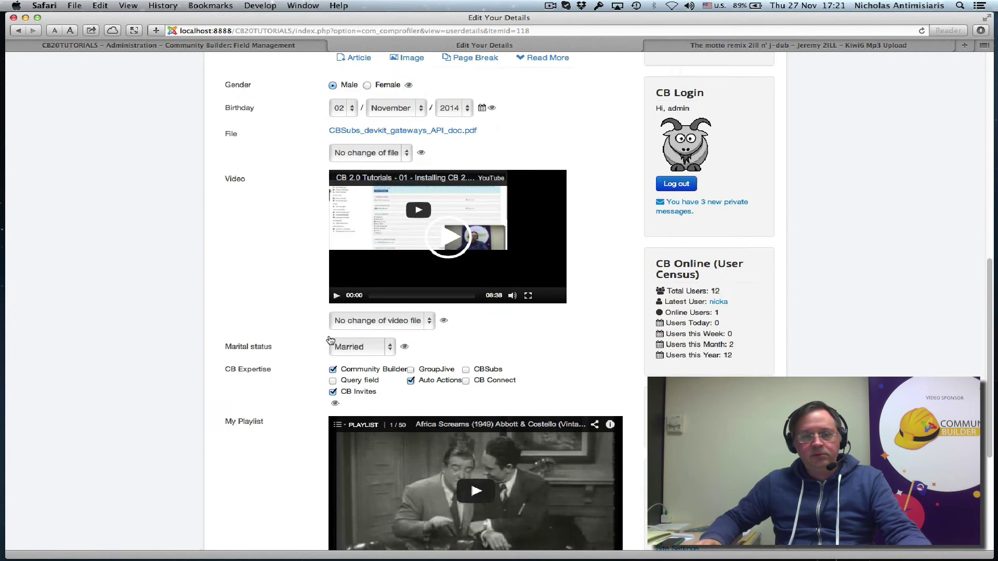
{"action": "scroll", "coordinate": [329, 341], "scroll_direction": "down", "scroll_amount": 5}
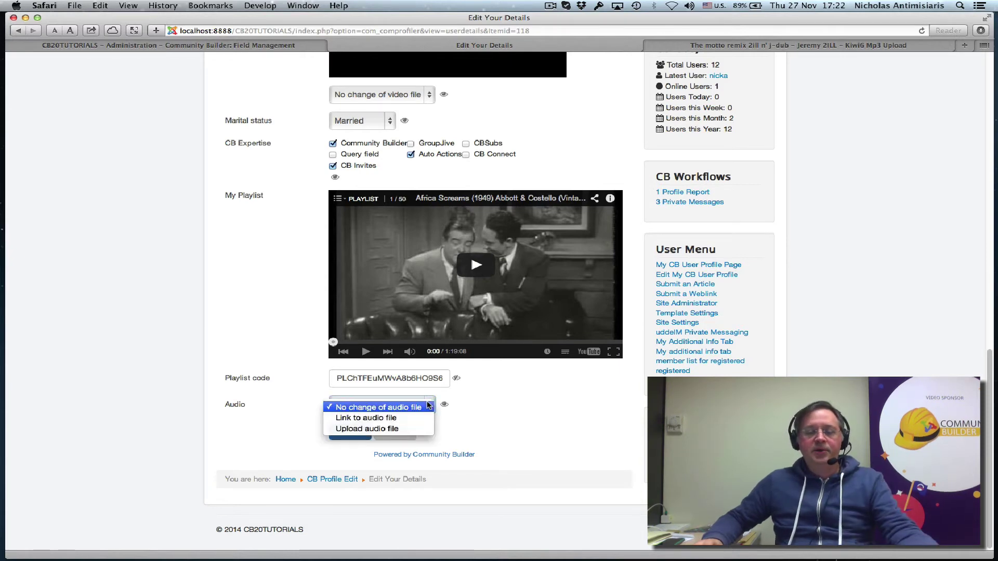
{"action": "left_click", "coordinate": [391, 429]}
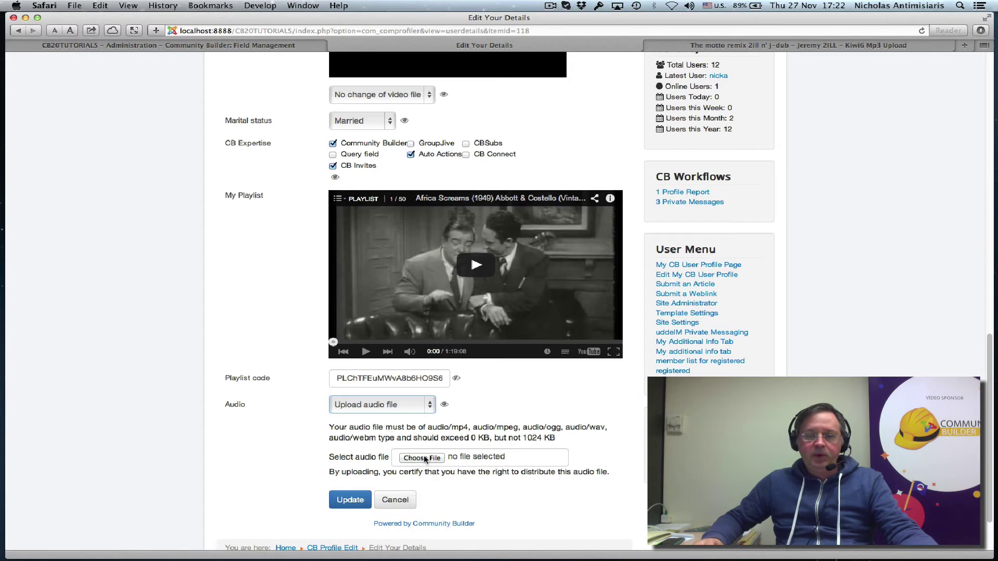
- Upload tail toddle.mp3 from the Music folder as the profile audio and save the profile
{"action": "left_click", "coordinate": [424, 459]}
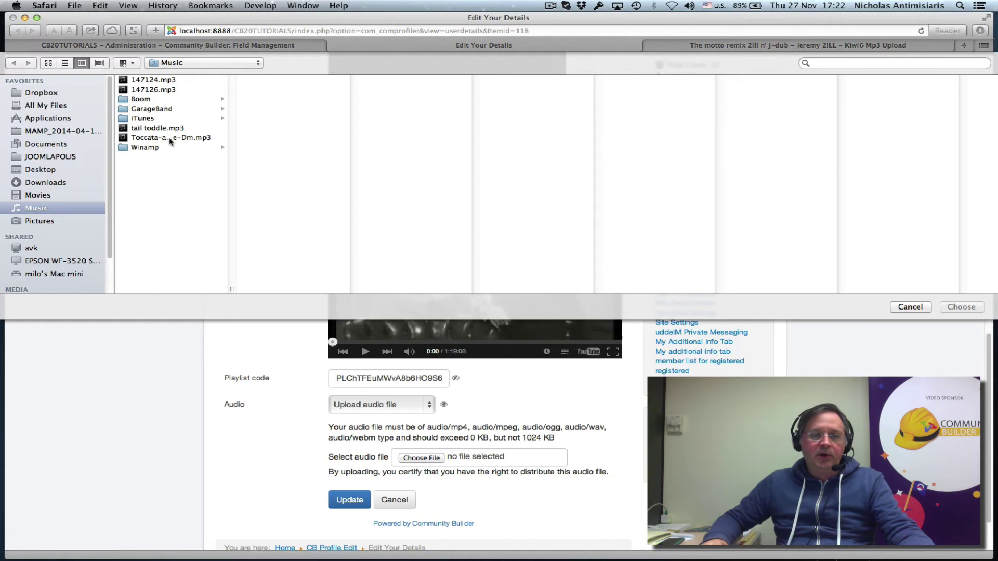
{"action": "left_click", "coordinate": [158, 130]}
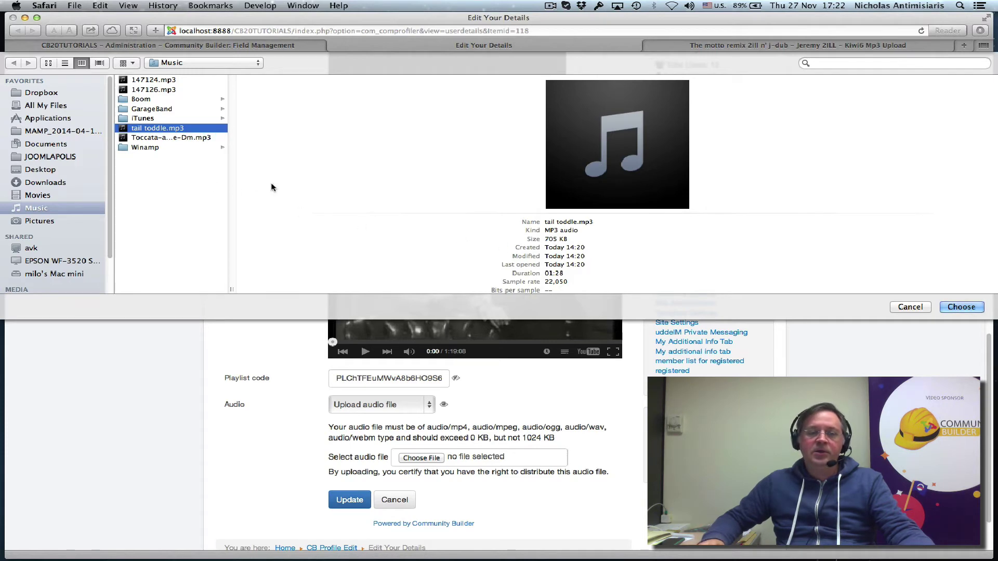
{"action": "left_click", "coordinate": [962, 308]}
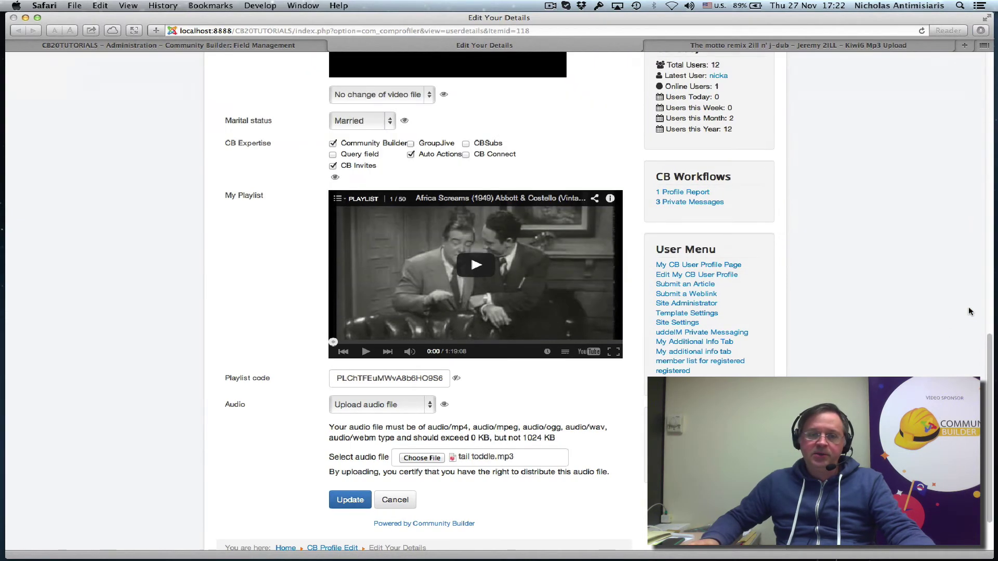
{"action": "left_click", "coordinate": [350, 501]}
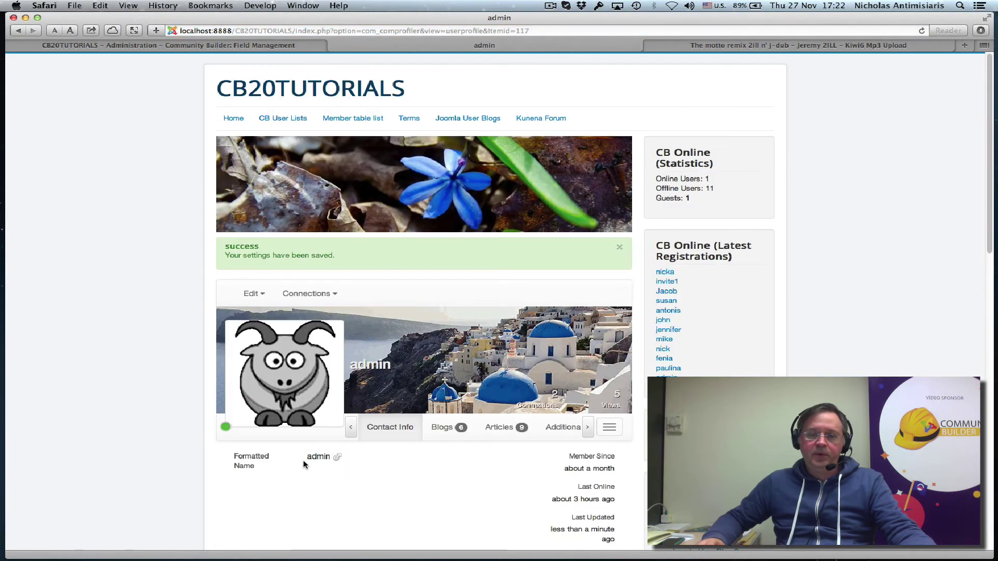
- Show the profile's Additional info section to check the uploaded MP3's audio player
{"action": "left_click", "coordinate": [556, 427]}
{"action": "scroll", "coordinate": [441, 394], "scroll_direction": "down", "scroll_amount": 10}
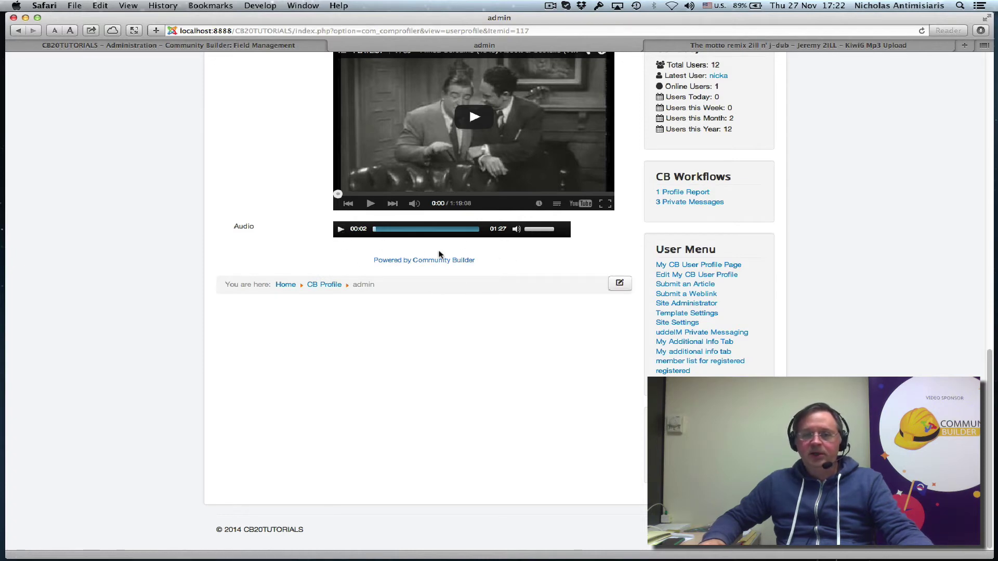
{"action": "scroll", "coordinate": [518, 253], "scroll_direction": "up", "scroll_amount": 2}
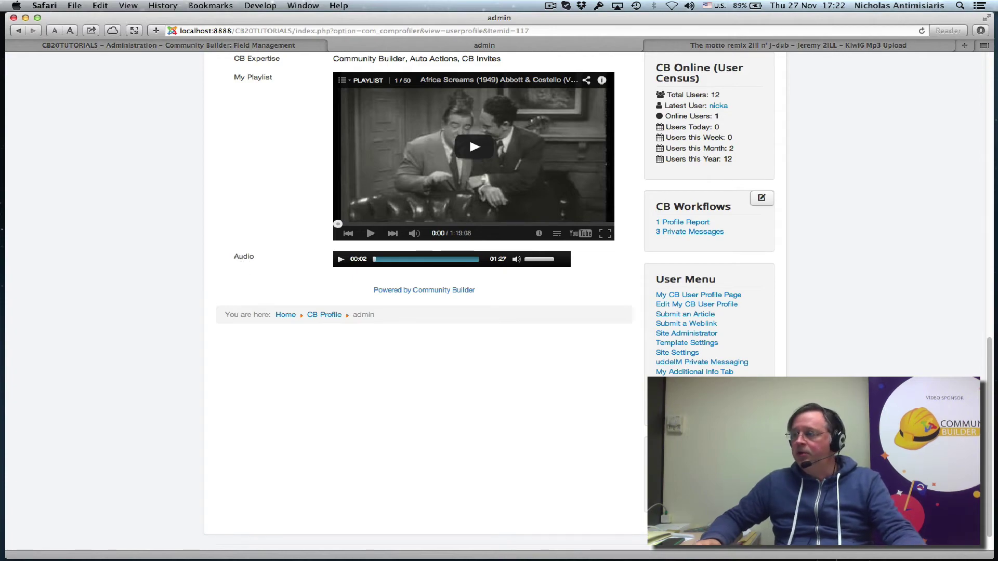
{"action": "key", "text": "super+Tab"}
- Find the uploaded MP3 in Finder's images/comprofiler/audio/801 folder, then move the window off-screen
{"action": "left_click_drag", "start_coordinate": [962, 192], "coordinate": [496, 90]}
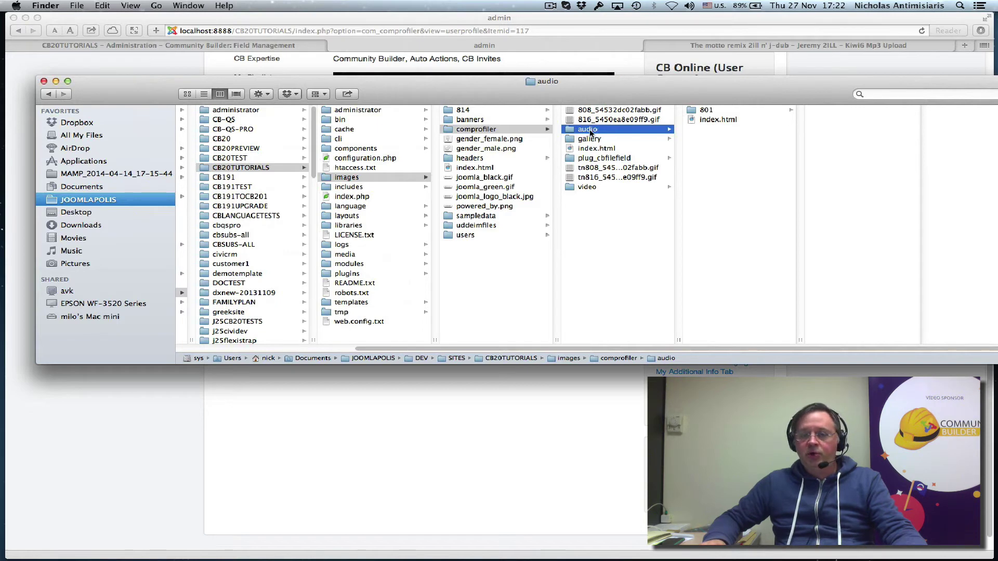
{"action": "left_click", "coordinate": [694, 112]}
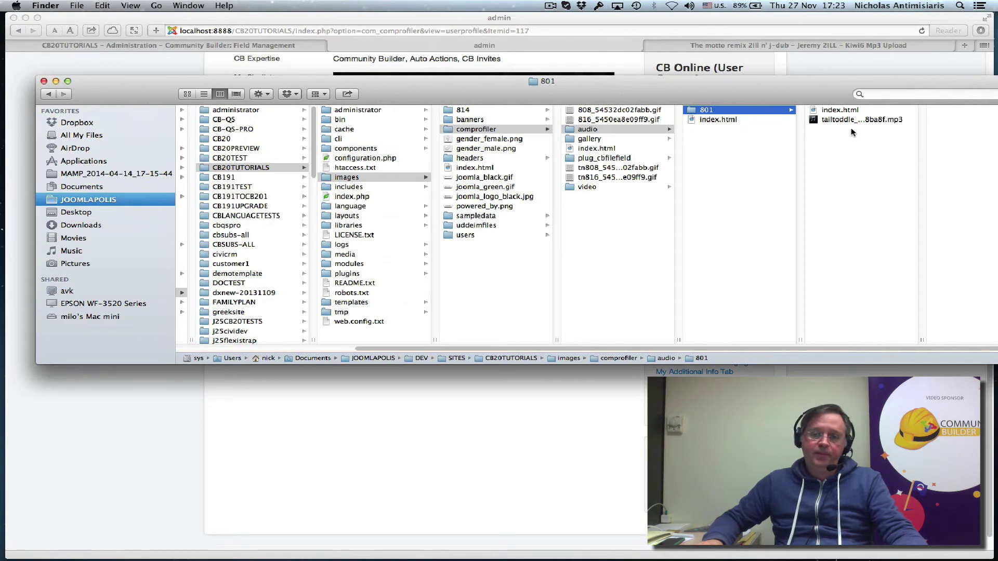
{"action": "left_click_drag", "start_coordinate": [614, 81], "coordinate": [997, 104]}
{"action": "left_click_drag", "start_coordinate": [520, 104], "coordinate": [997, 109]}
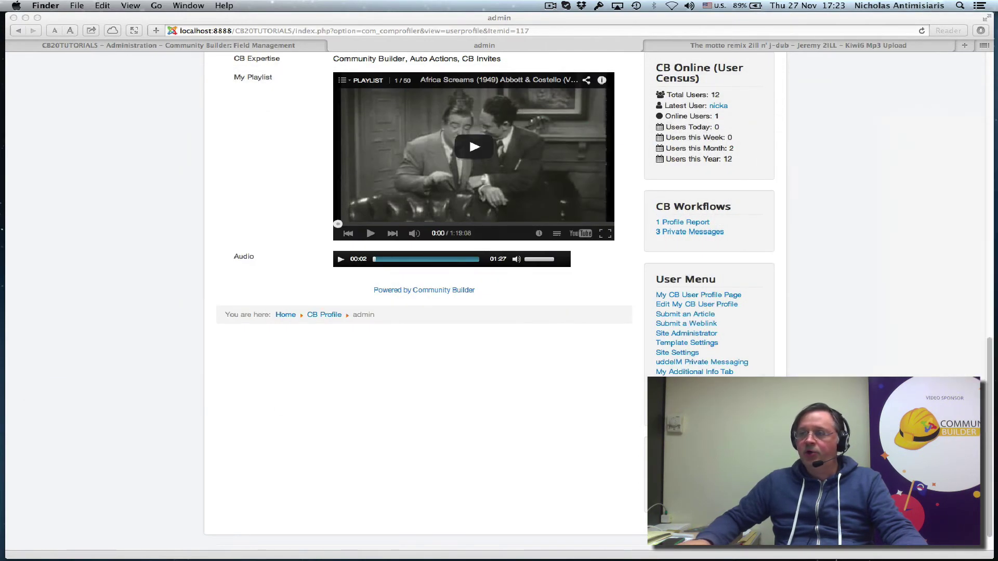
- Reopen the Update Your Profile form and show its Additional Info section
{"action": "scroll", "coordinate": [100, 319], "scroll_direction": "up", "scroll_amount": 10}
{"action": "scroll", "coordinate": [100, 319], "scroll_direction": "up", "scroll_amount": 5}
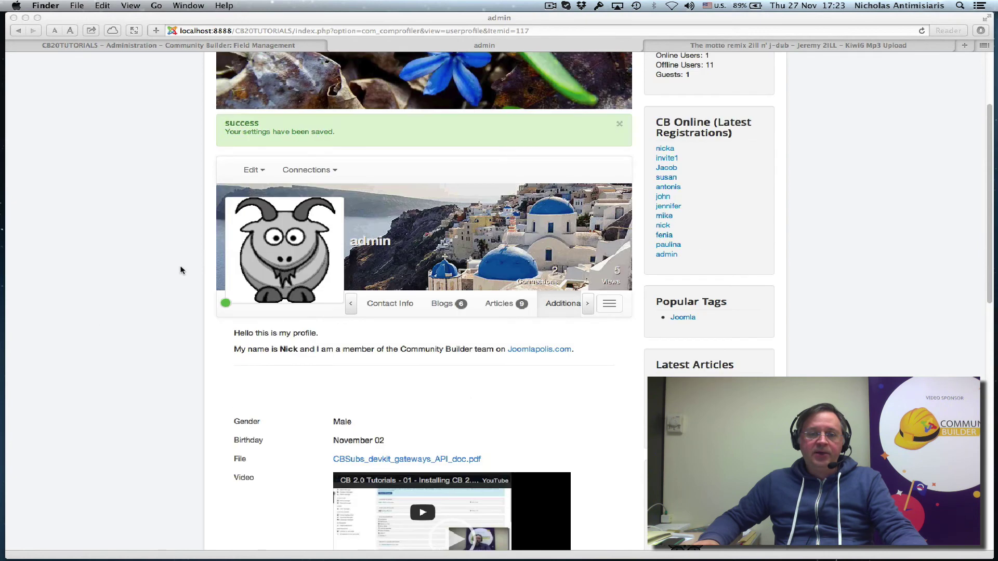
{"action": "left_click", "coordinate": [250, 171]}
{"action": "left_click", "coordinate": [250, 173]}
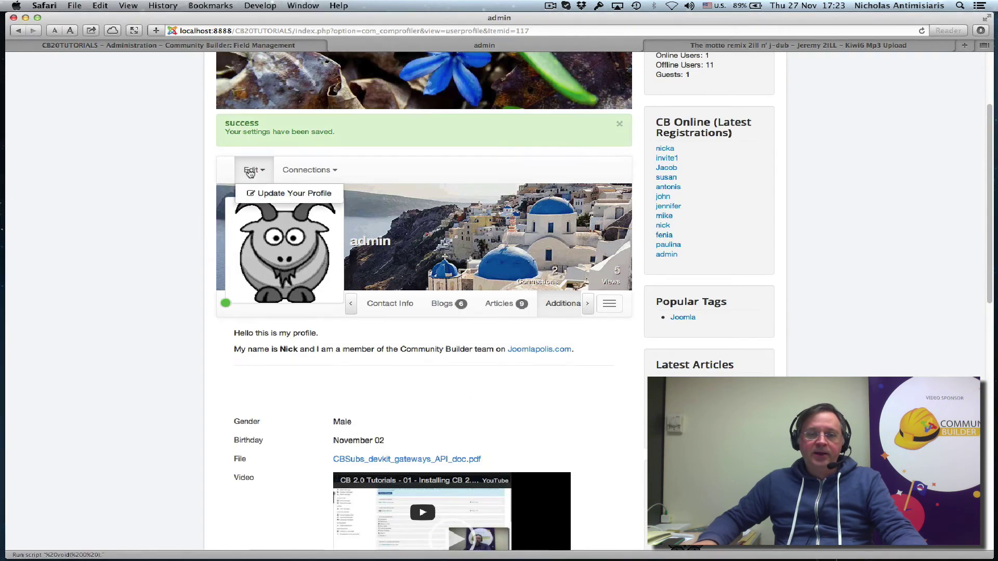
{"action": "left_click", "coordinate": [266, 194]}
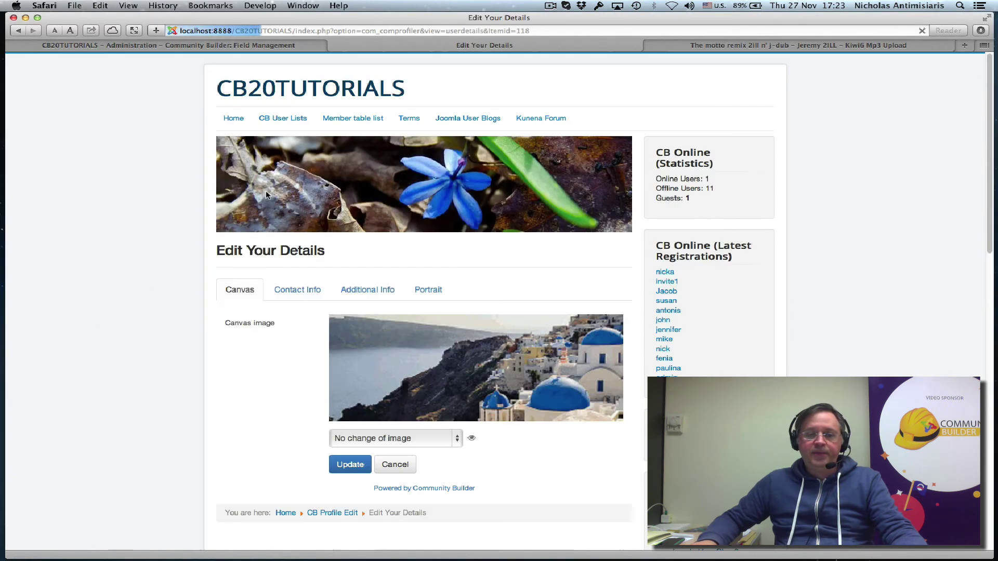
{"action": "scroll", "coordinate": [185, 290], "scroll_direction": "down", "scroll_amount": 3}
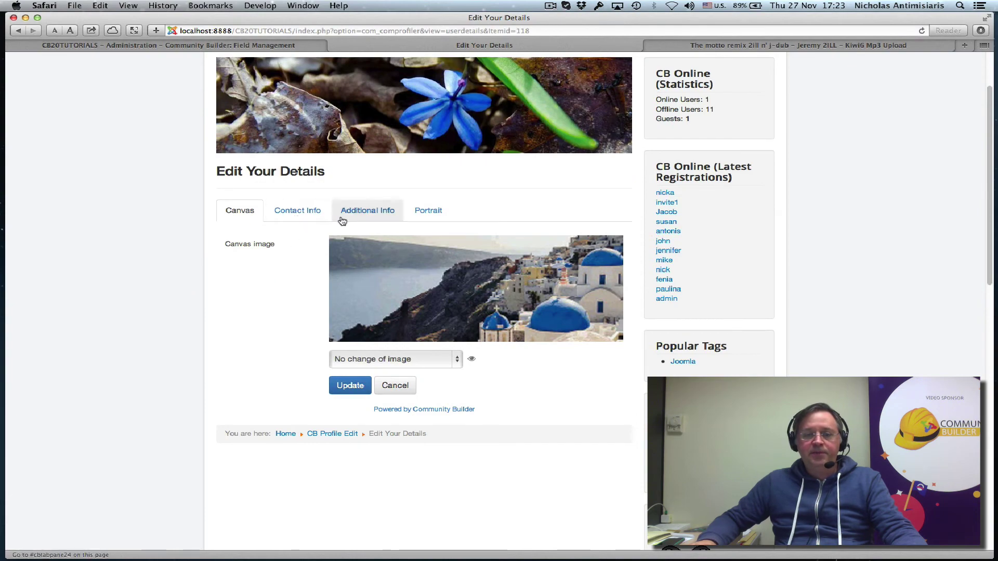
{"action": "left_click", "coordinate": [373, 211]}
- Switch the Audio field to 'Link to new audio file'
{"action": "scroll", "coordinate": [265, 336], "scroll_direction": "down", "scroll_amount": 5}
{"action": "scroll", "coordinate": [265, 332], "scroll_direction": "down", "scroll_amount": 10}
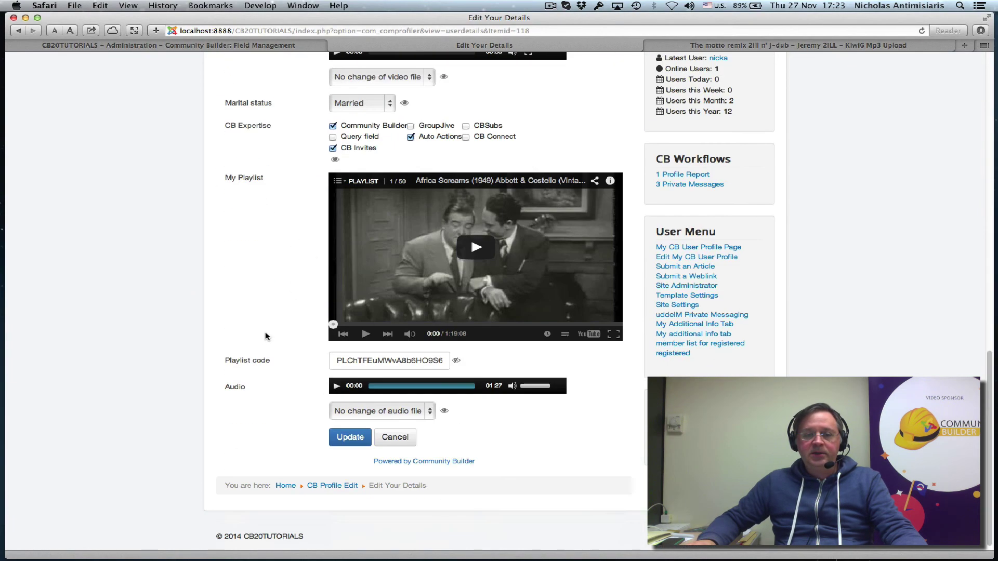
{"action": "left_click", "coordinate": [402, 408]}
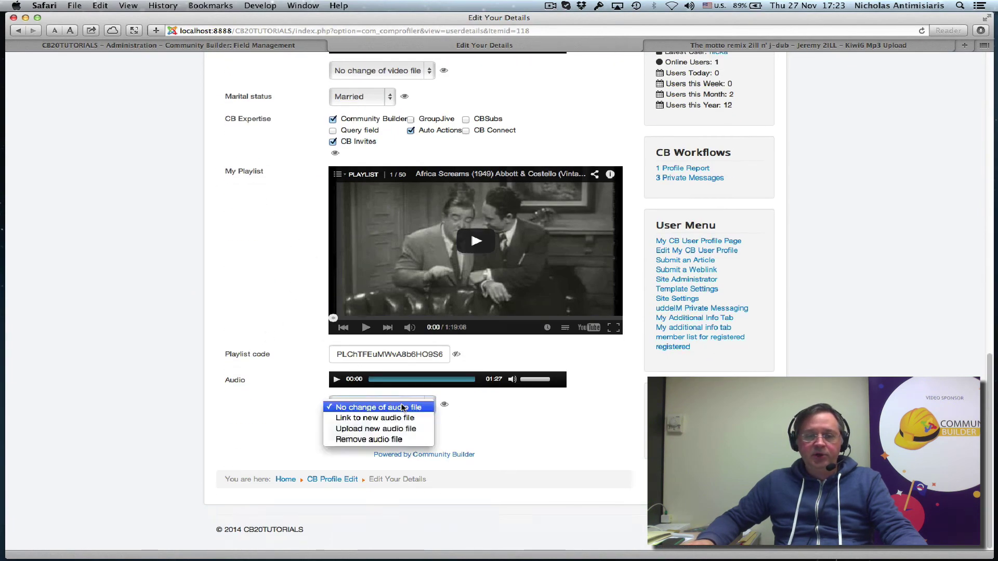
{"action": "left_click", "coordinate": [387, 420]}
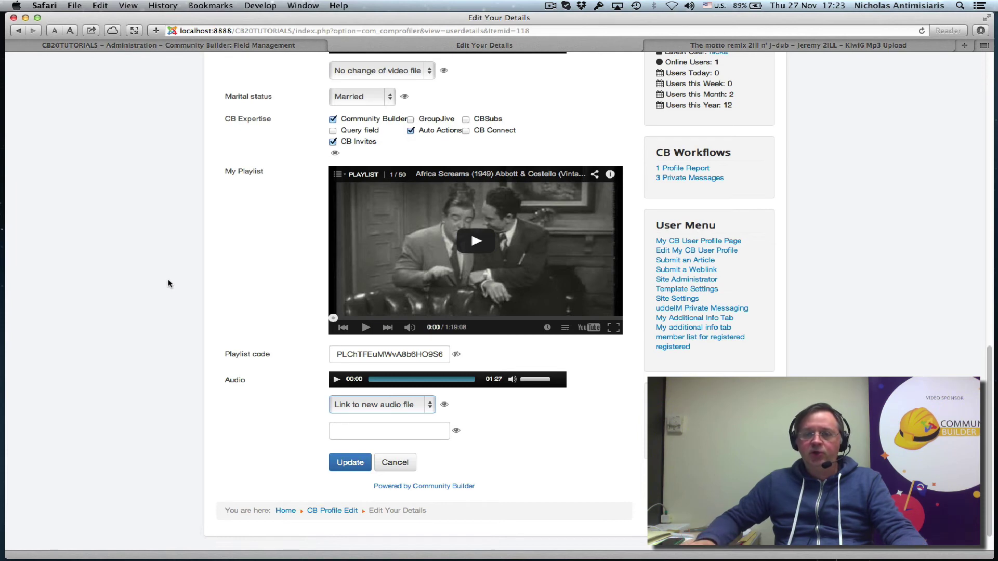
- Copy the Direct Hotlink MP3 address of THE MOTTO REMIX 2ILL N' J-DUB from its Kiwi6 page
{"action": "left_click", "coordinate": [699, 47]}
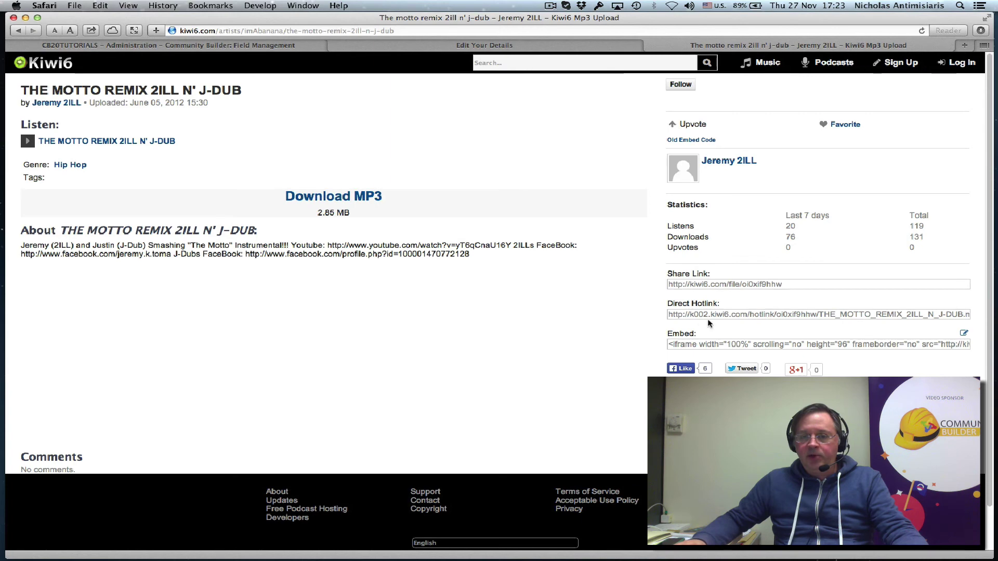
{"action": "left_click", "coordinate": [794, 313]}
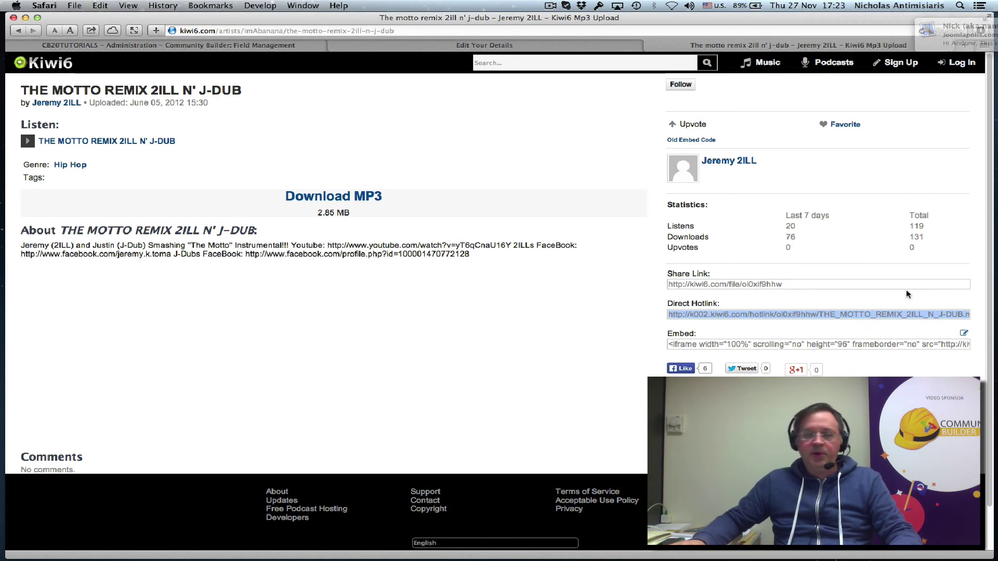
- Paste the Kiwi6 REMIX_2ILL_N_J-DUB.mp3 hotlink into the profile's audio link field and update the profile
{"action": "left_click", "coordinate": [401, 49]}
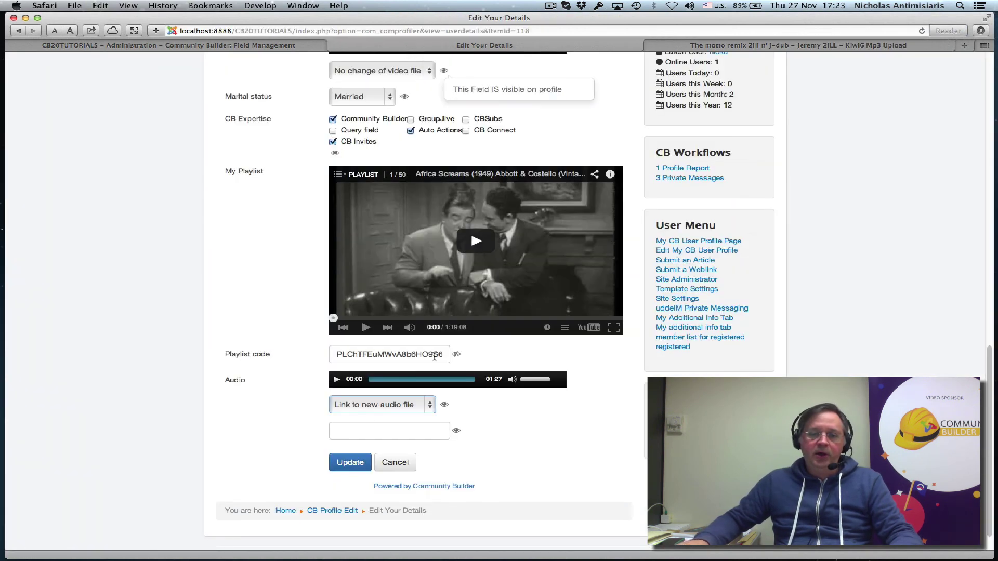
{"action": "left_click", "coordinate": [356, 428]}
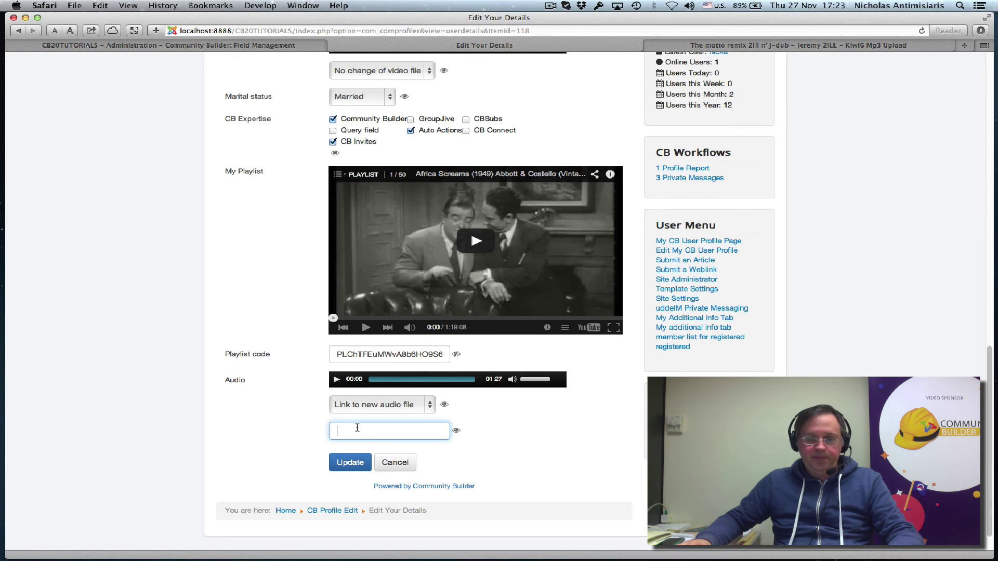
{"action": "key", "text": "super+v"}
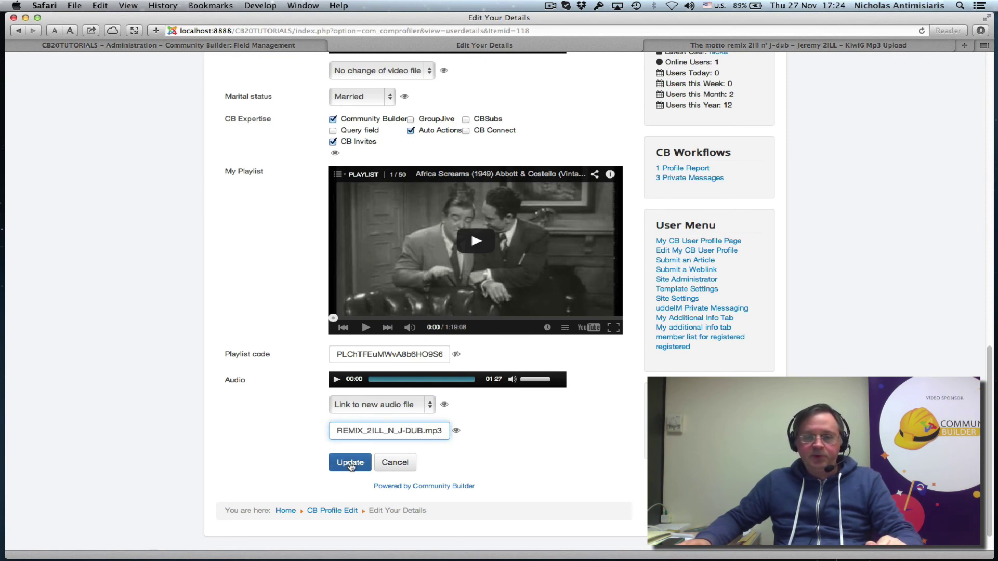
{"action": "left_click", "coordinate": [350, 465]}
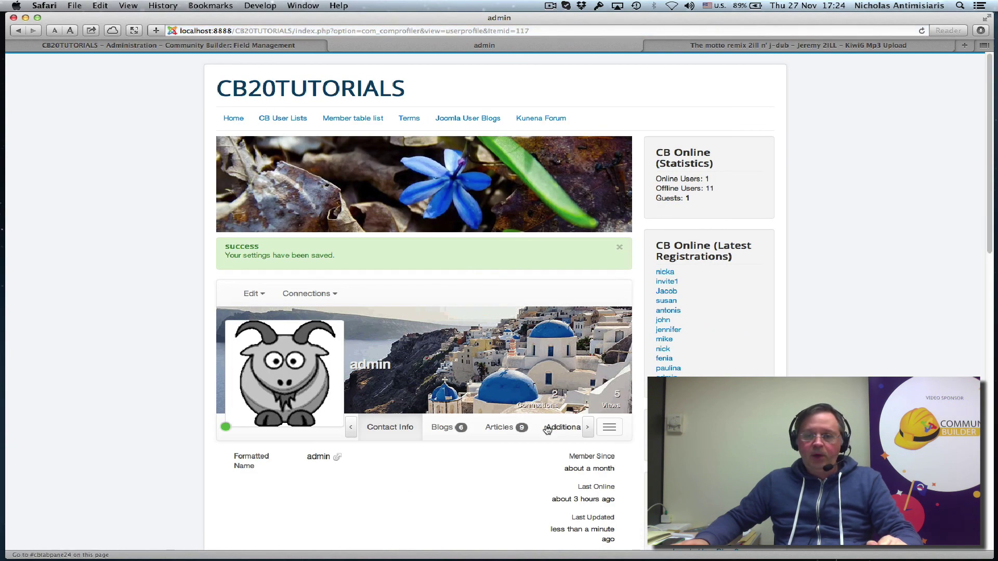
- Open the profile's Additional info and play, then pause, the linked MP3 in the Audio player
{"action": "left_click", "coordinate": [551, 433]}
{"action": "scroll", "coordinate": [470, 443], "scroll_direction": "down", "scroll_amount": 15}
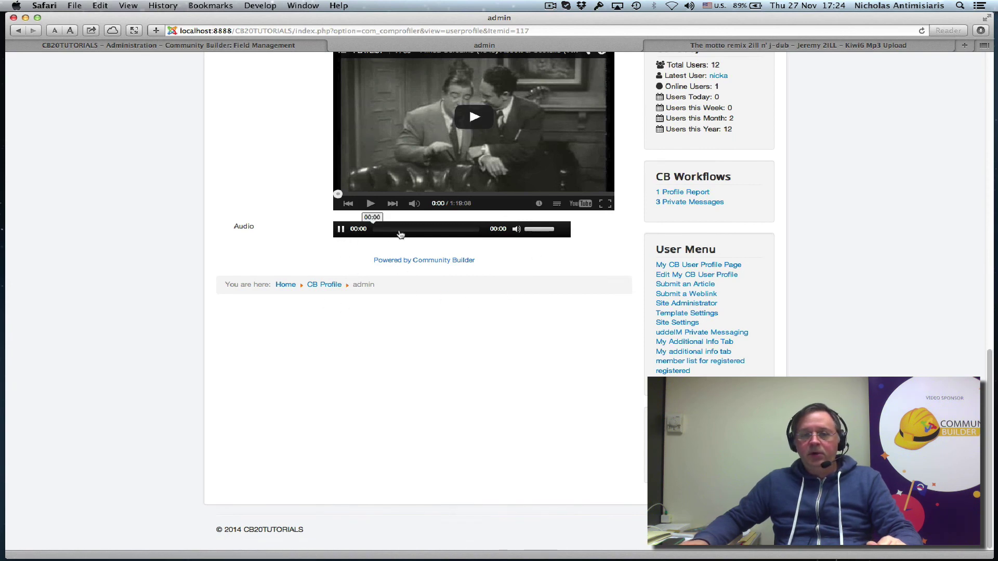
{"action": "left_click", "coordinate": [339, 231]}
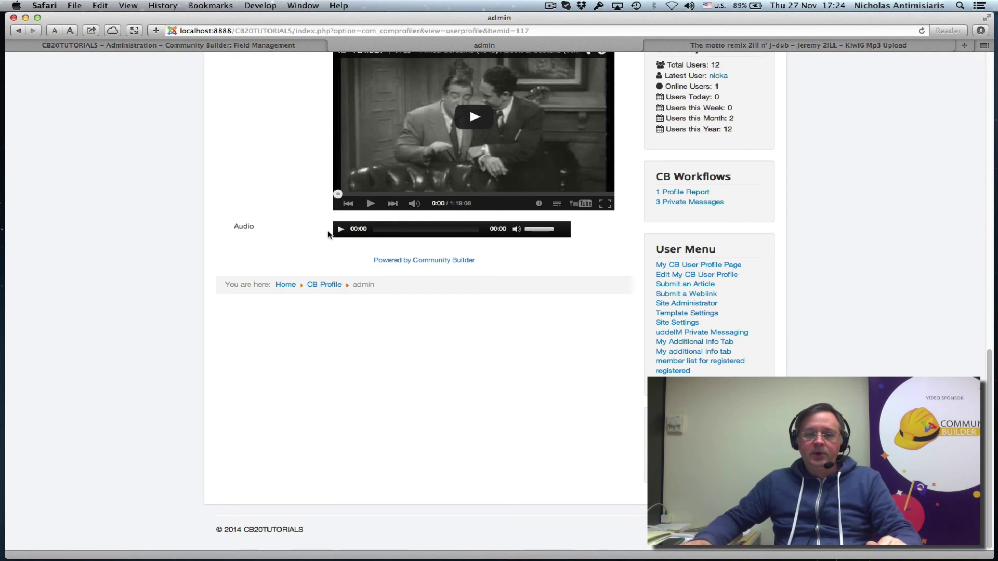
{"action": "scroll", "coordinate": [296, 203], "scroll_direction": "up", "scroll_amount": 10}
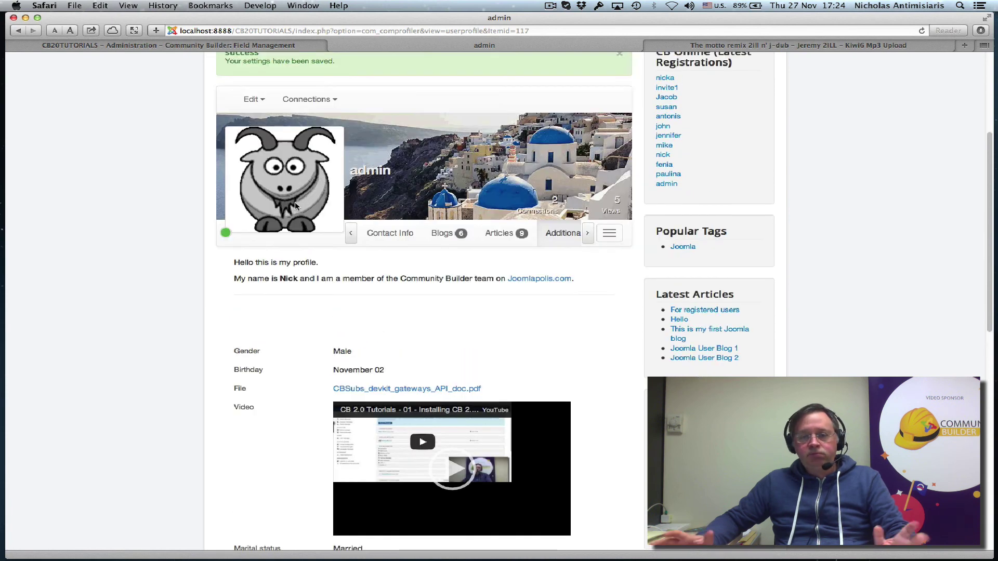